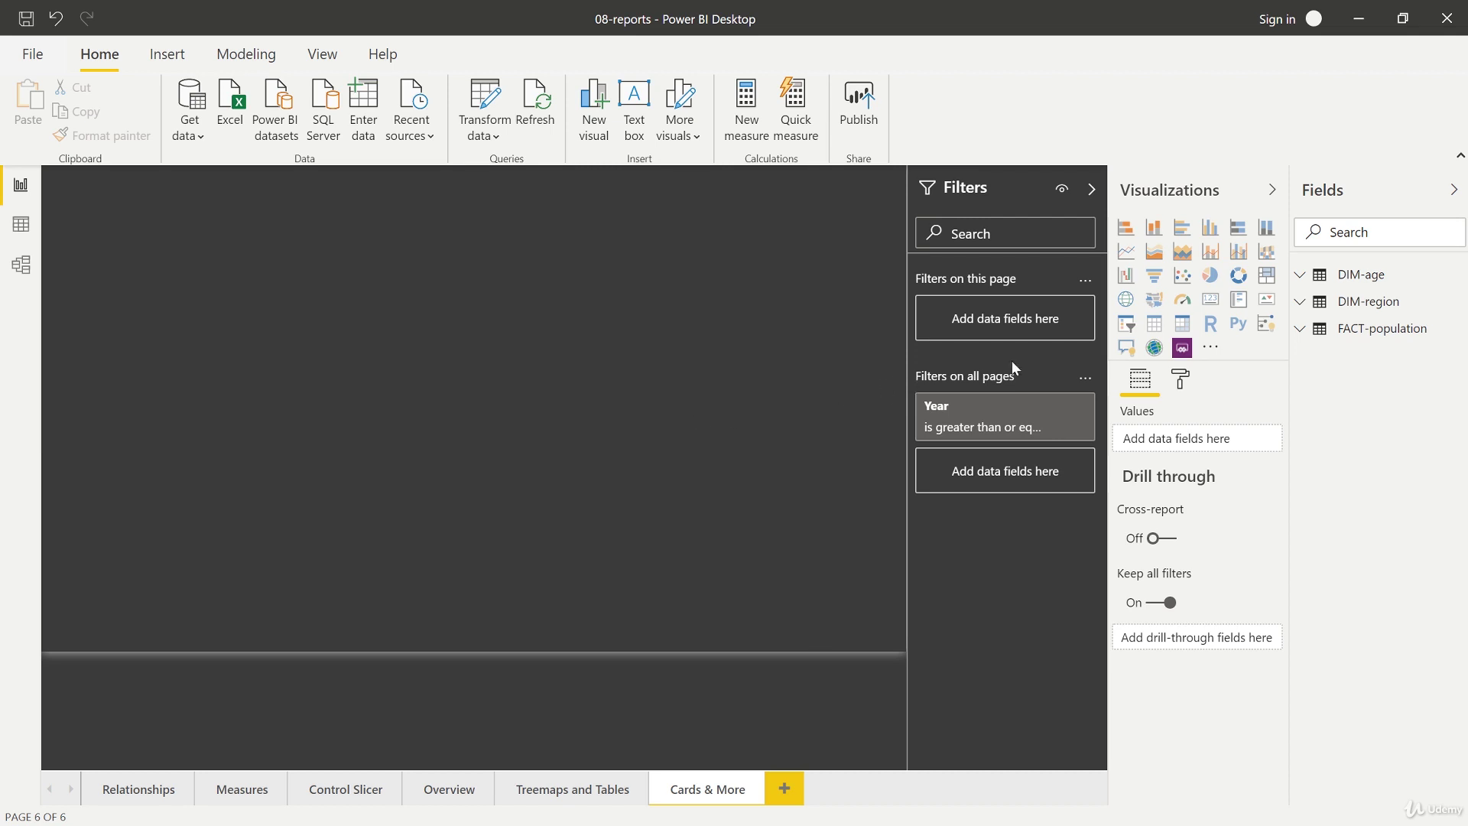
# Step: Add a card visual to the Cards & More page, widen it and place it slightly inward from the page's upper-left corner
pyautogui.click(1208, 309)
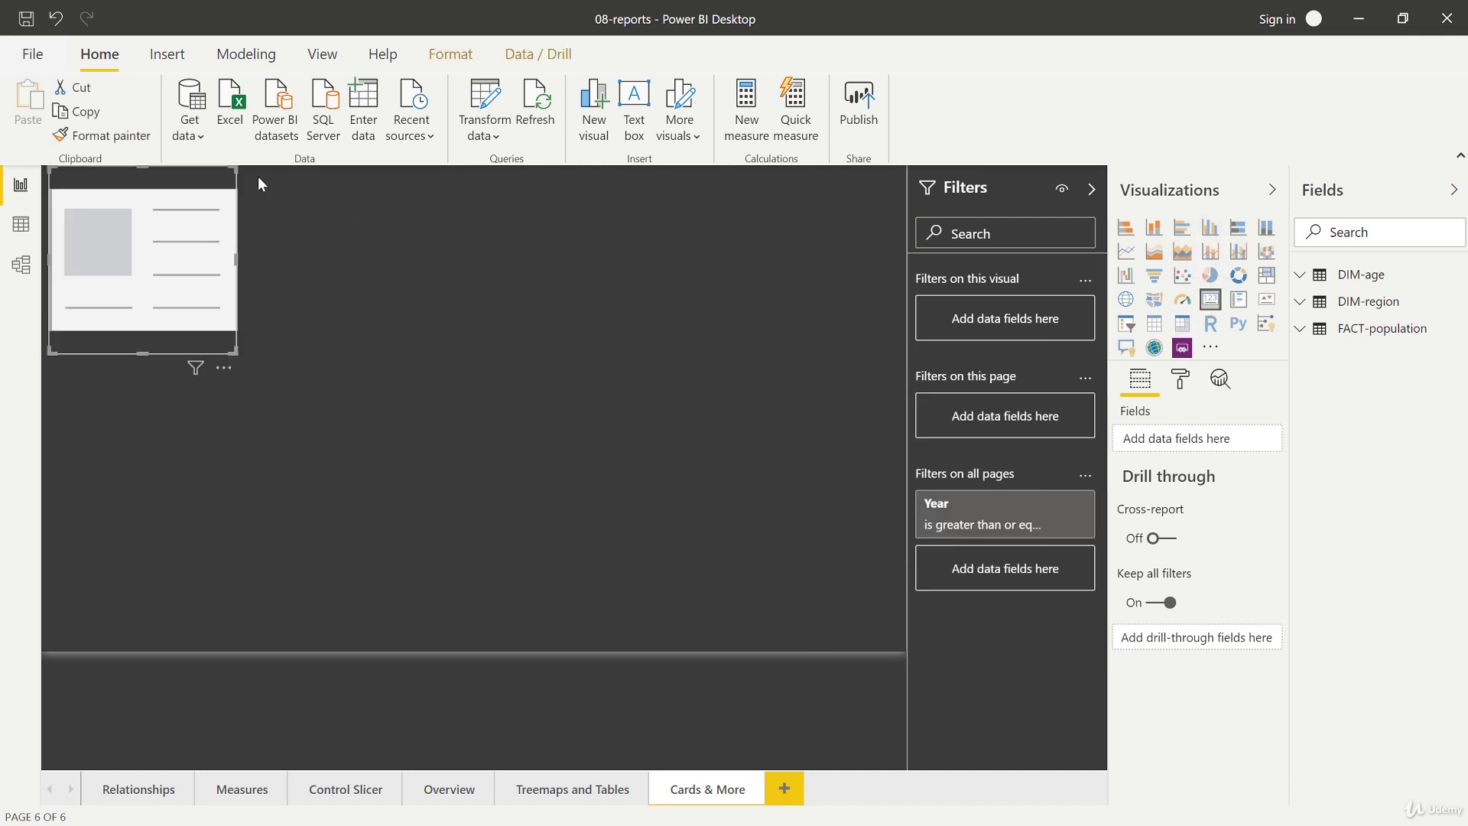
pyautogui.moveTo(191, 193); pyautogui.dragTo(201, 207)
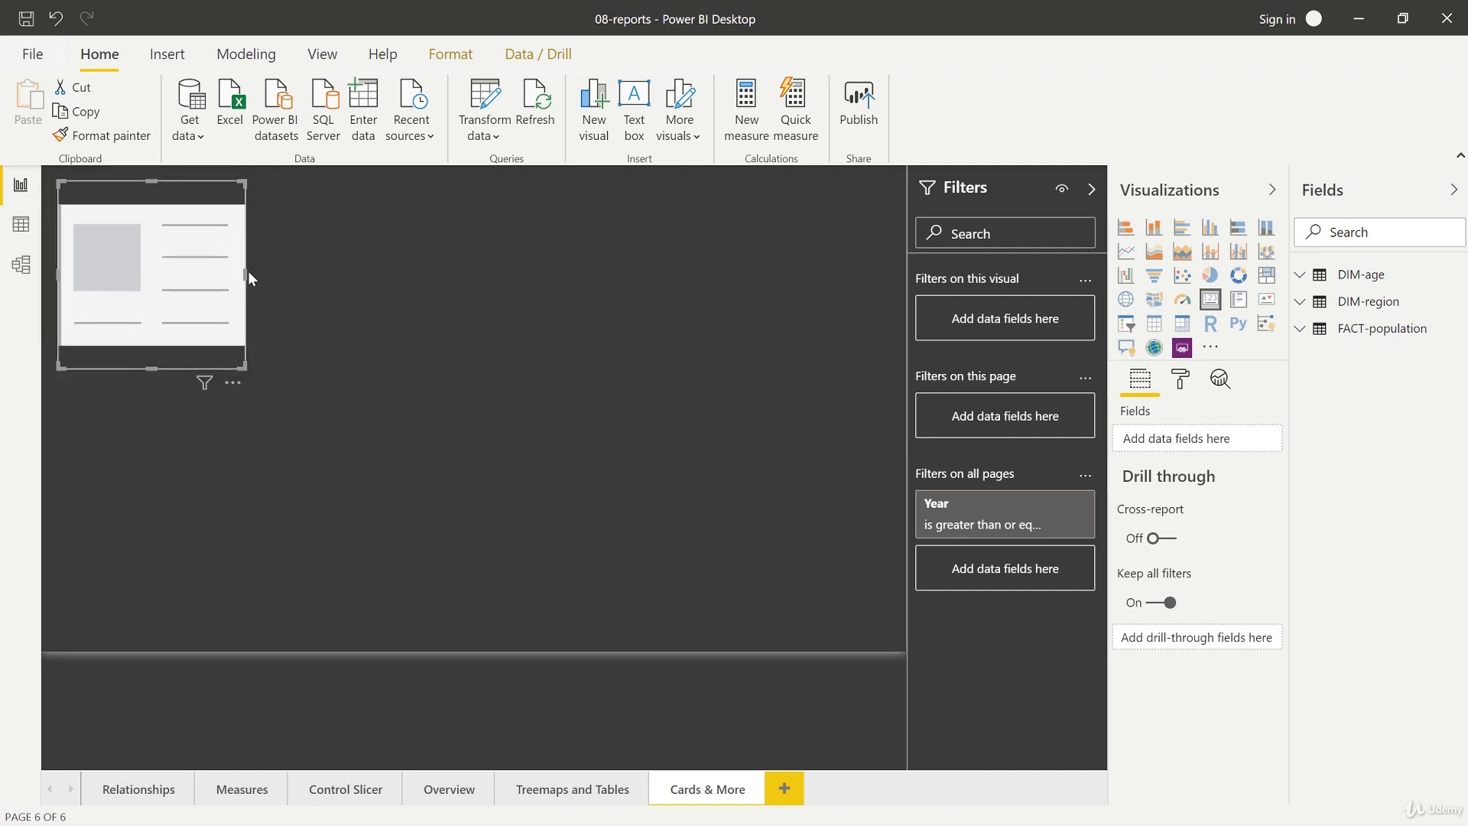
pyautogui.moveTo(248, 271); pyautogui.dragTo(341, 282)
pyautogui.moveTo(230, 196); pyautogui.dragTo(255, 211)
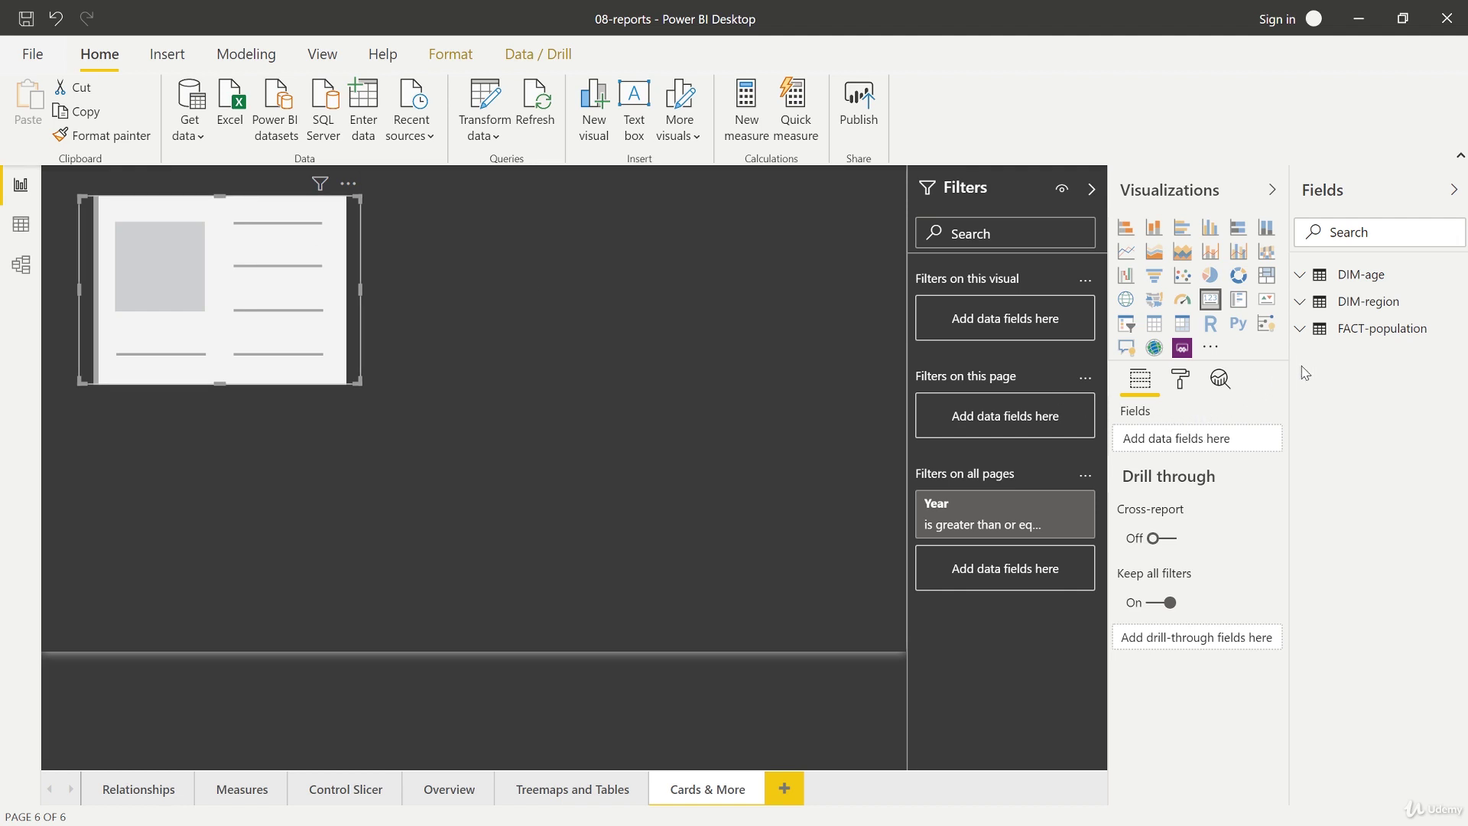
# Step: Show the Population field from the FACT-population table in the card
pyautogui.click(1304, 333)
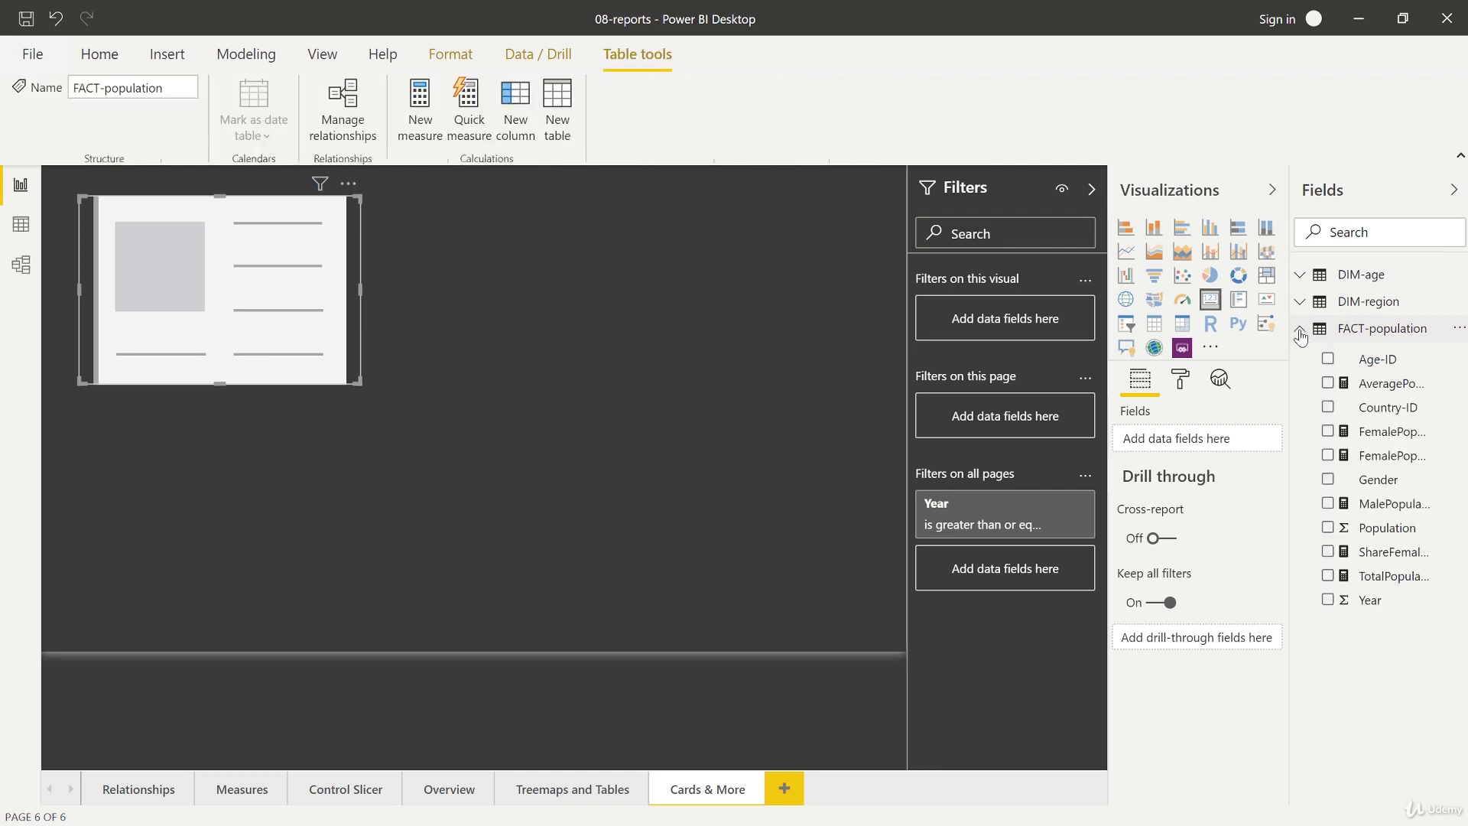
pyautogui.moveTo(1368, 534); pyautogui.dragTo(1214, 443)
pyautogui.moveTo(237, 298)
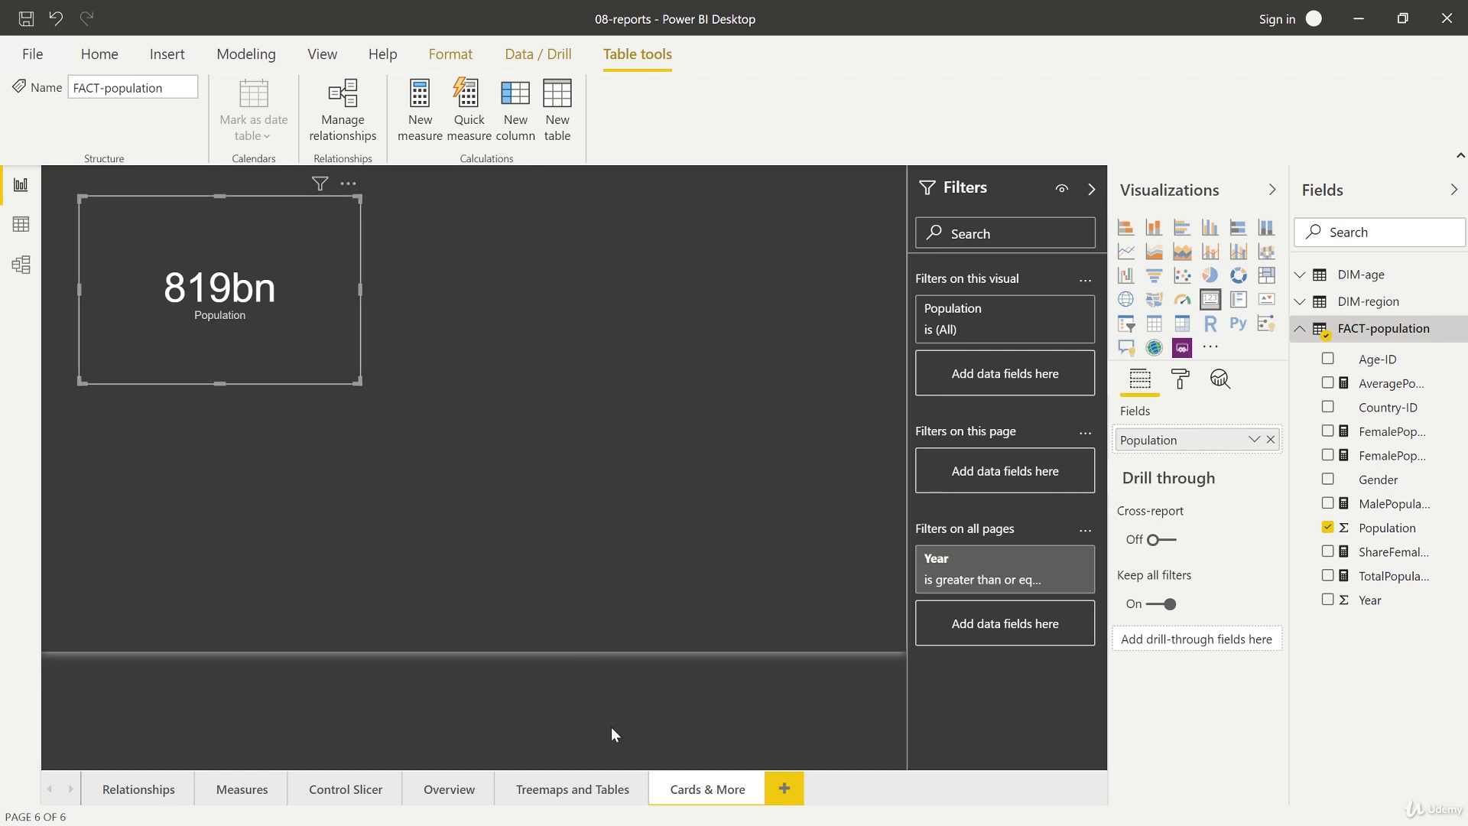
# Step: Look at the Treemaps and Tables page, and return to the Cards & More page
pyautogui.click(601, 787)
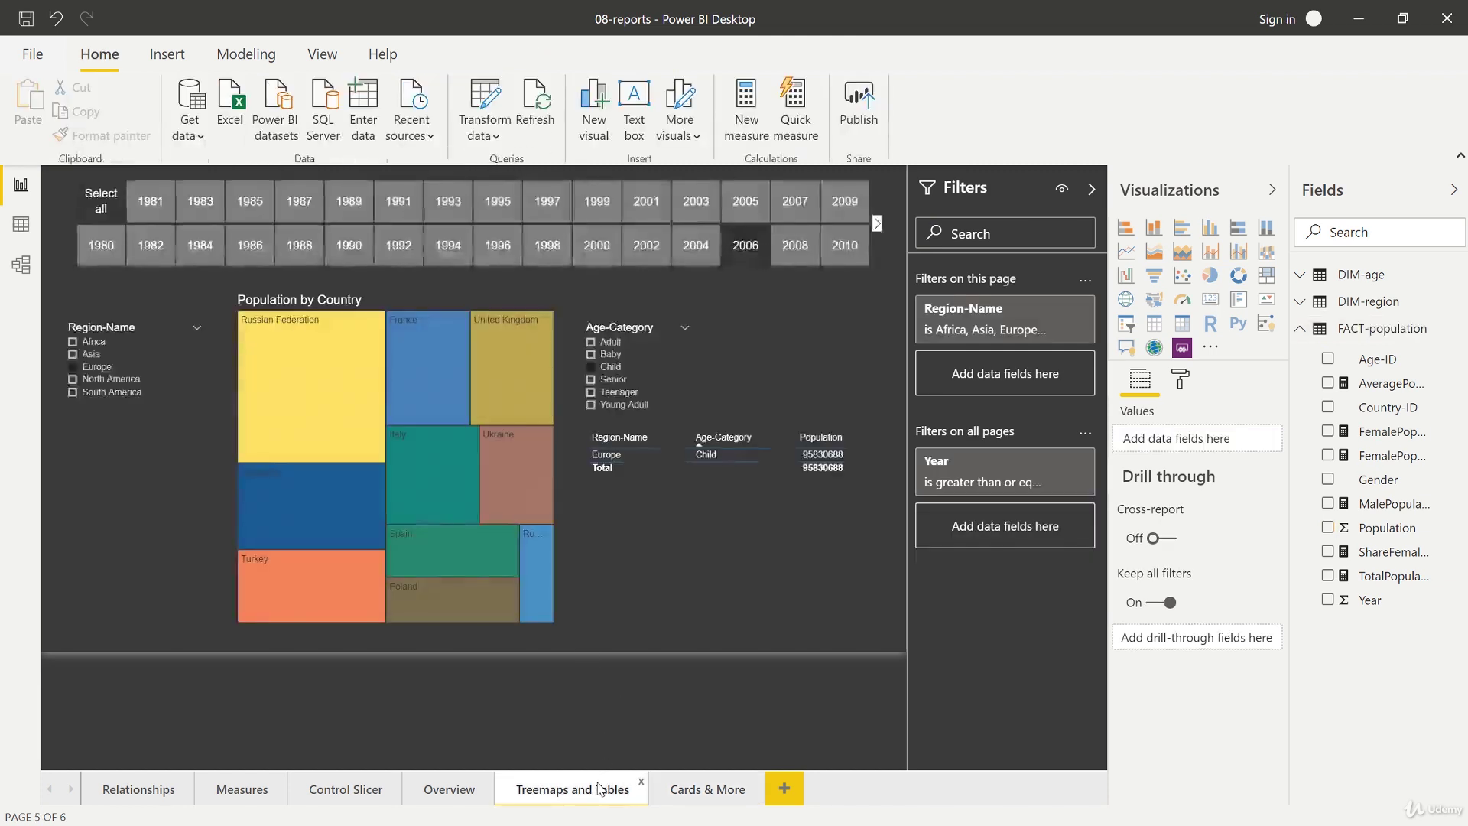
pyautogui.click(683, 789)
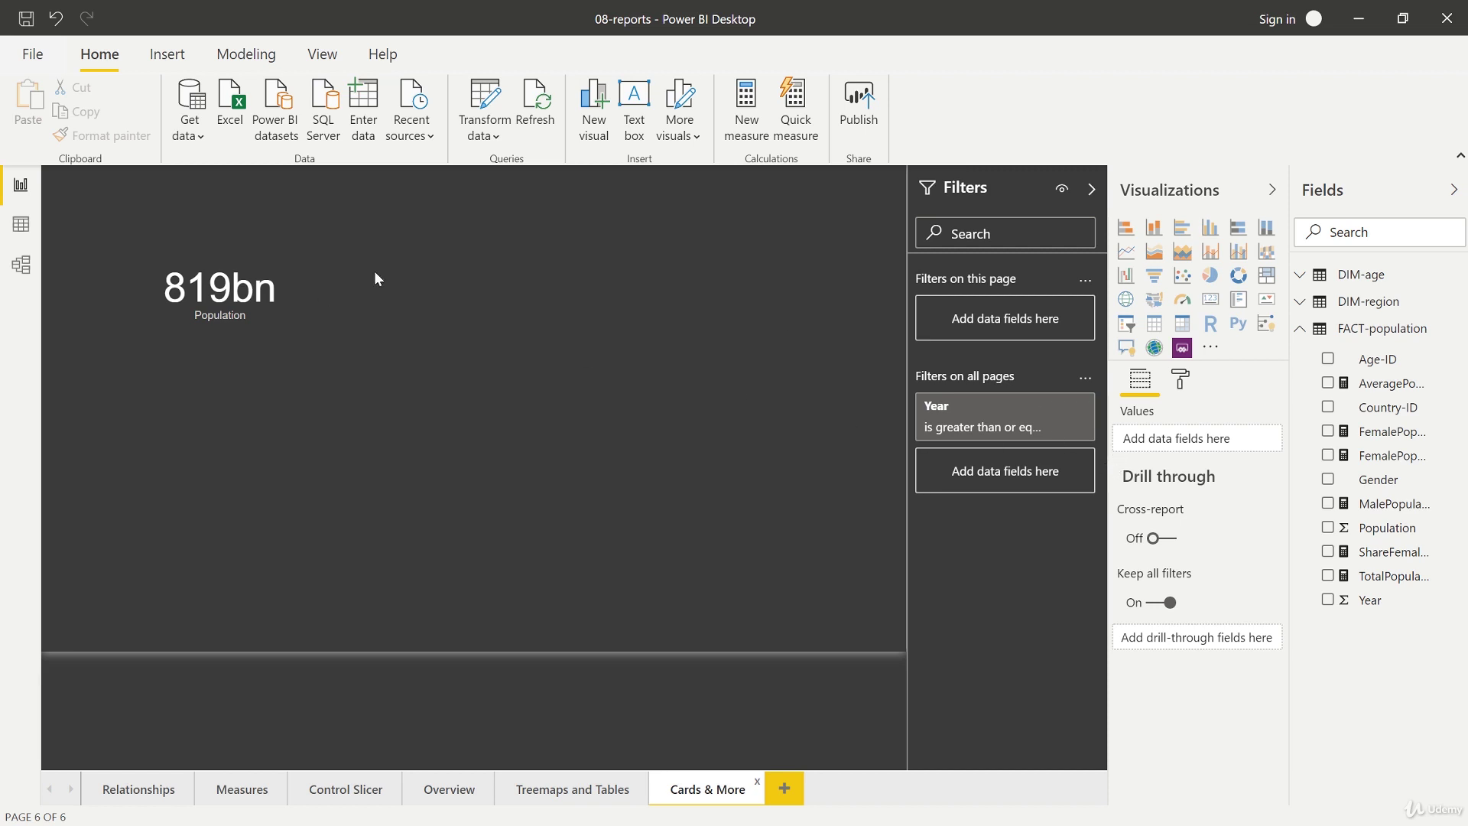
# Step: Check the aggregation options of the card's Population field and replace the field with ShareFemalePop
pyautogui.click(293, 234)
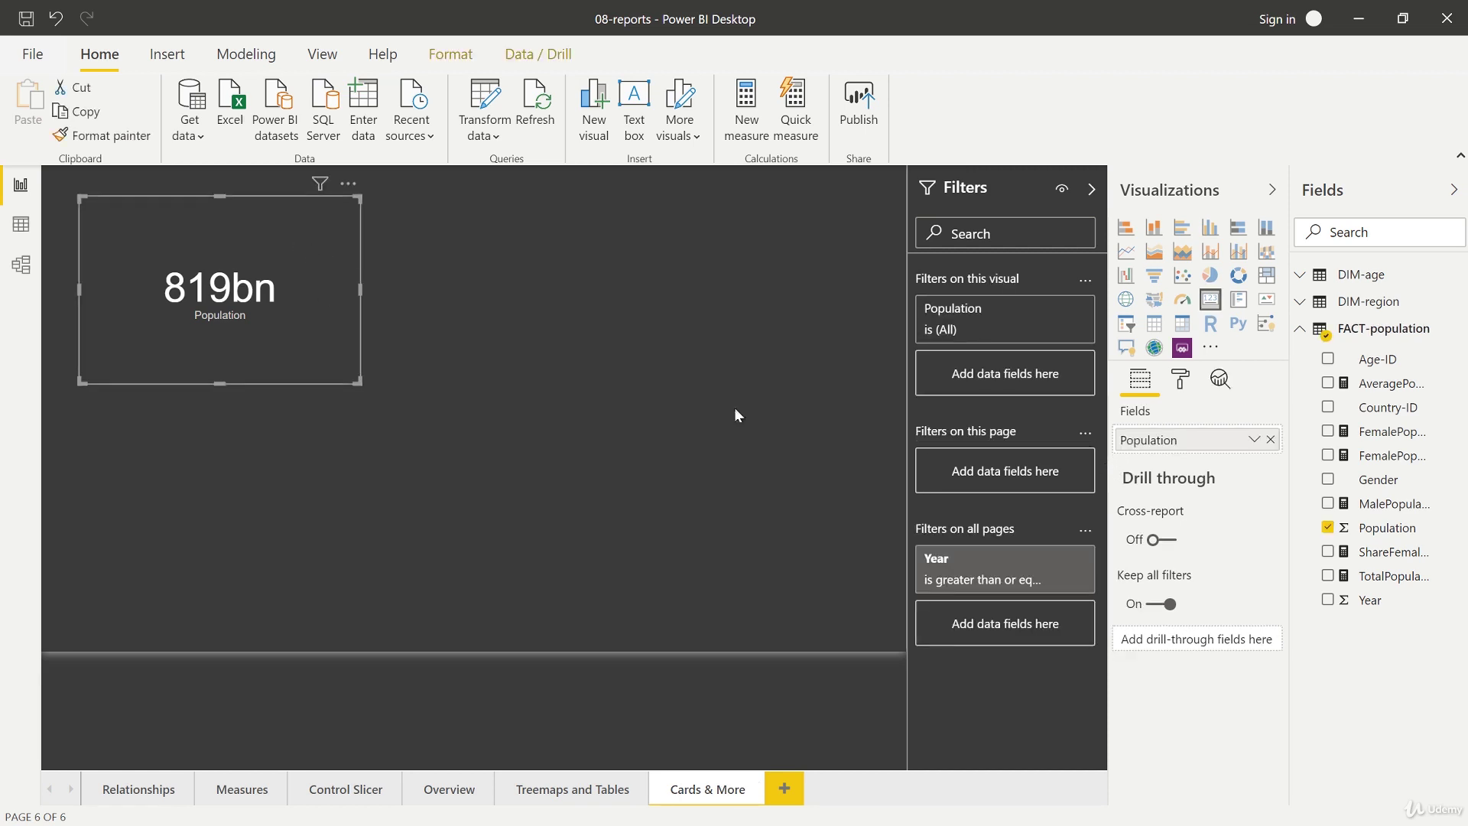
pyautogui.click(1252, 441)
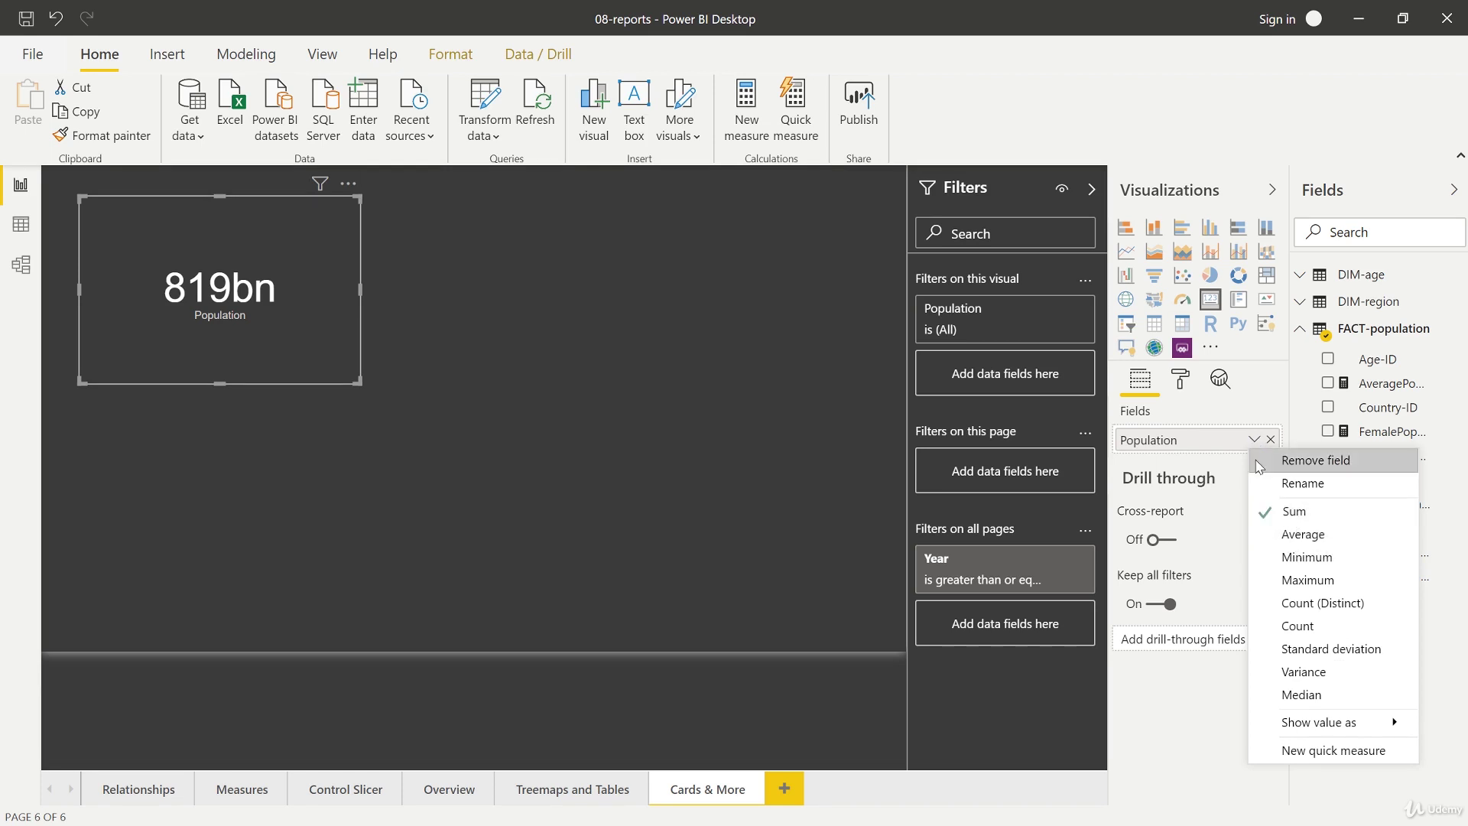
pyautogui.click(1240, 425)
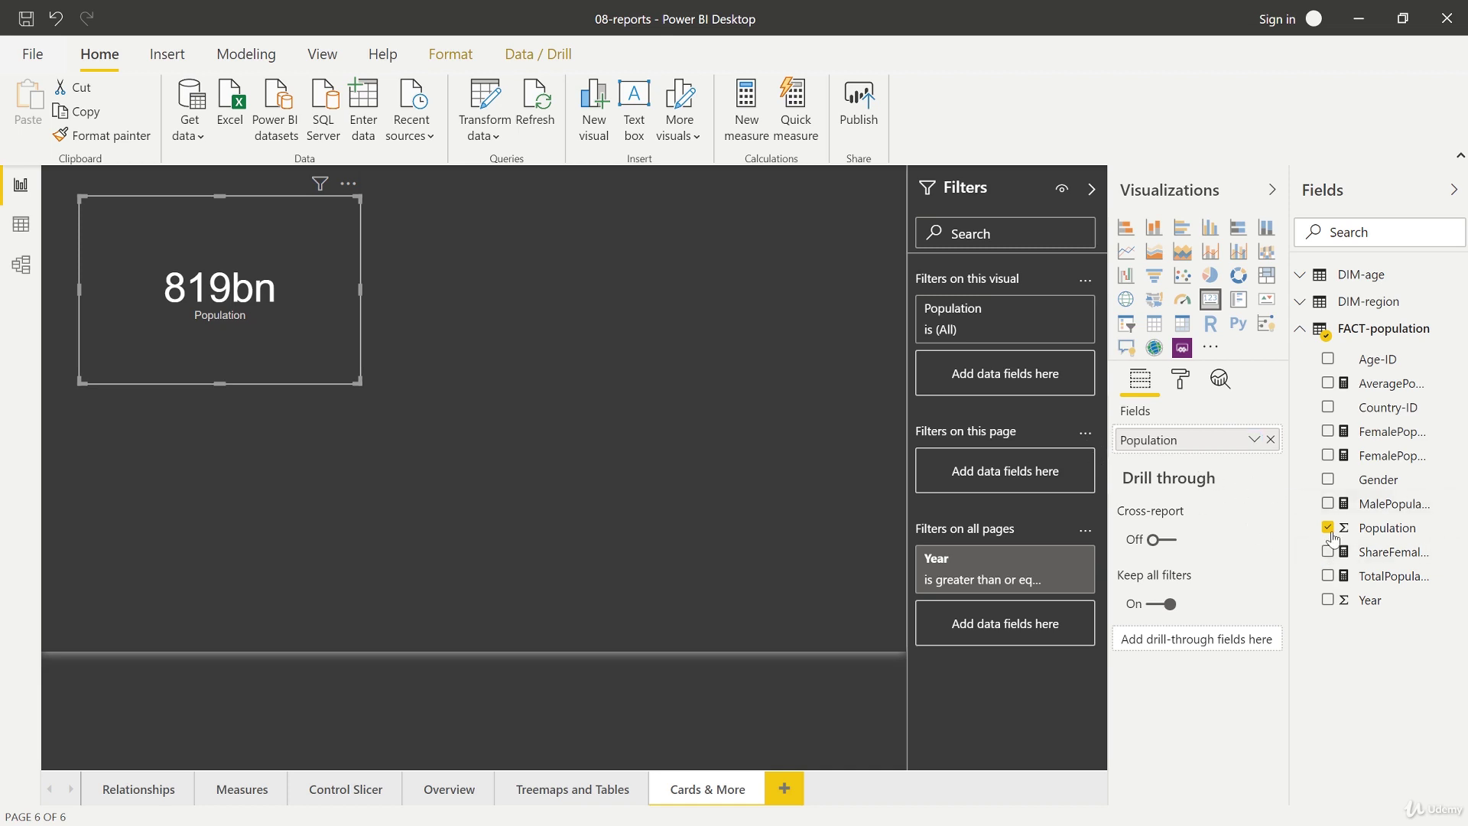
pyautogui.moveTo(1376, 552); pyautogui.dragTo(1207, 453)
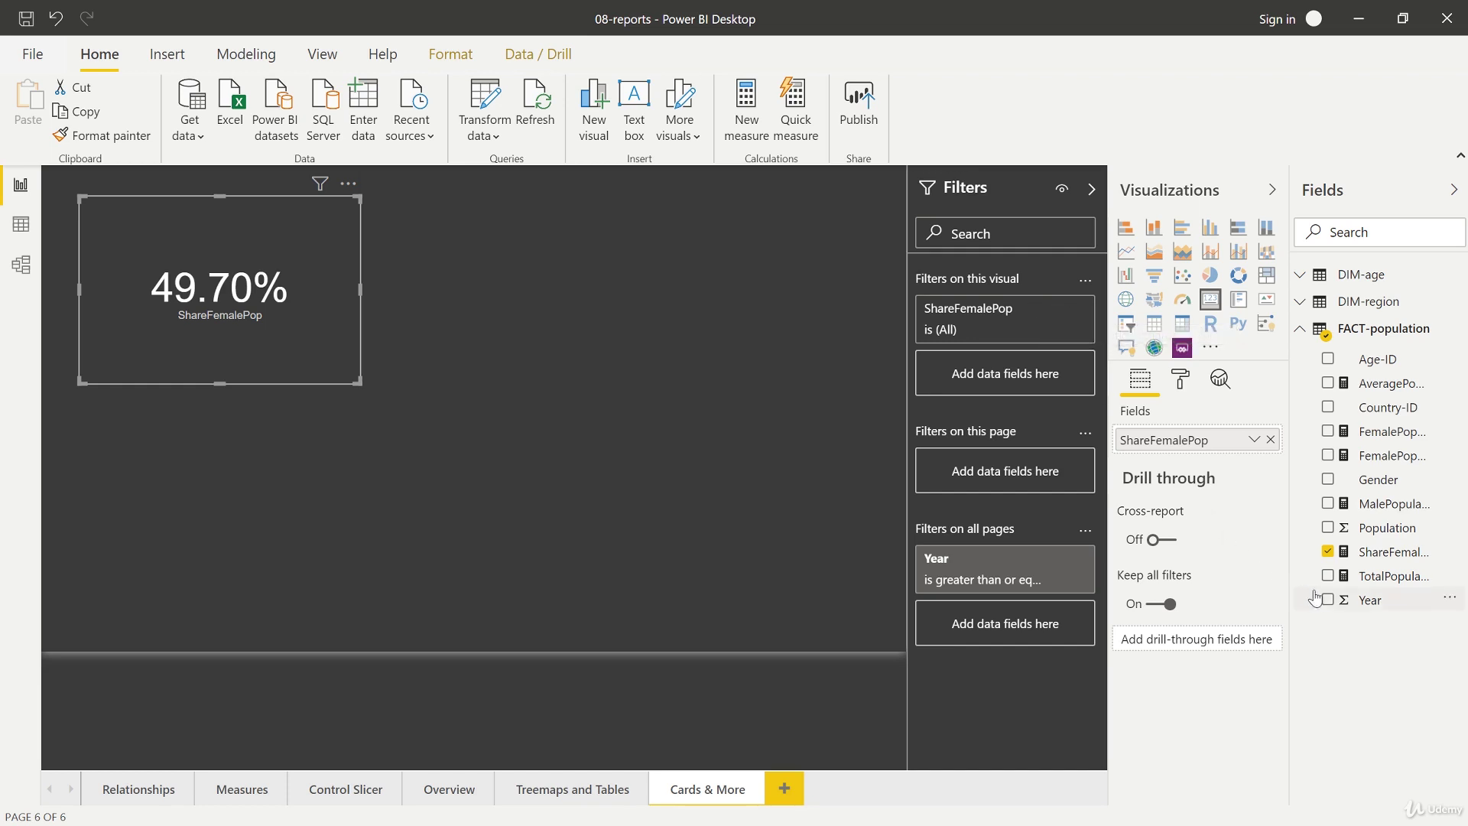
# Step: Add Year as a visual-level filter on the card, using basic filtering with single selection required
pyautogui.moveTo(1339, 606); pyautogui.dragTo(1006, 386)
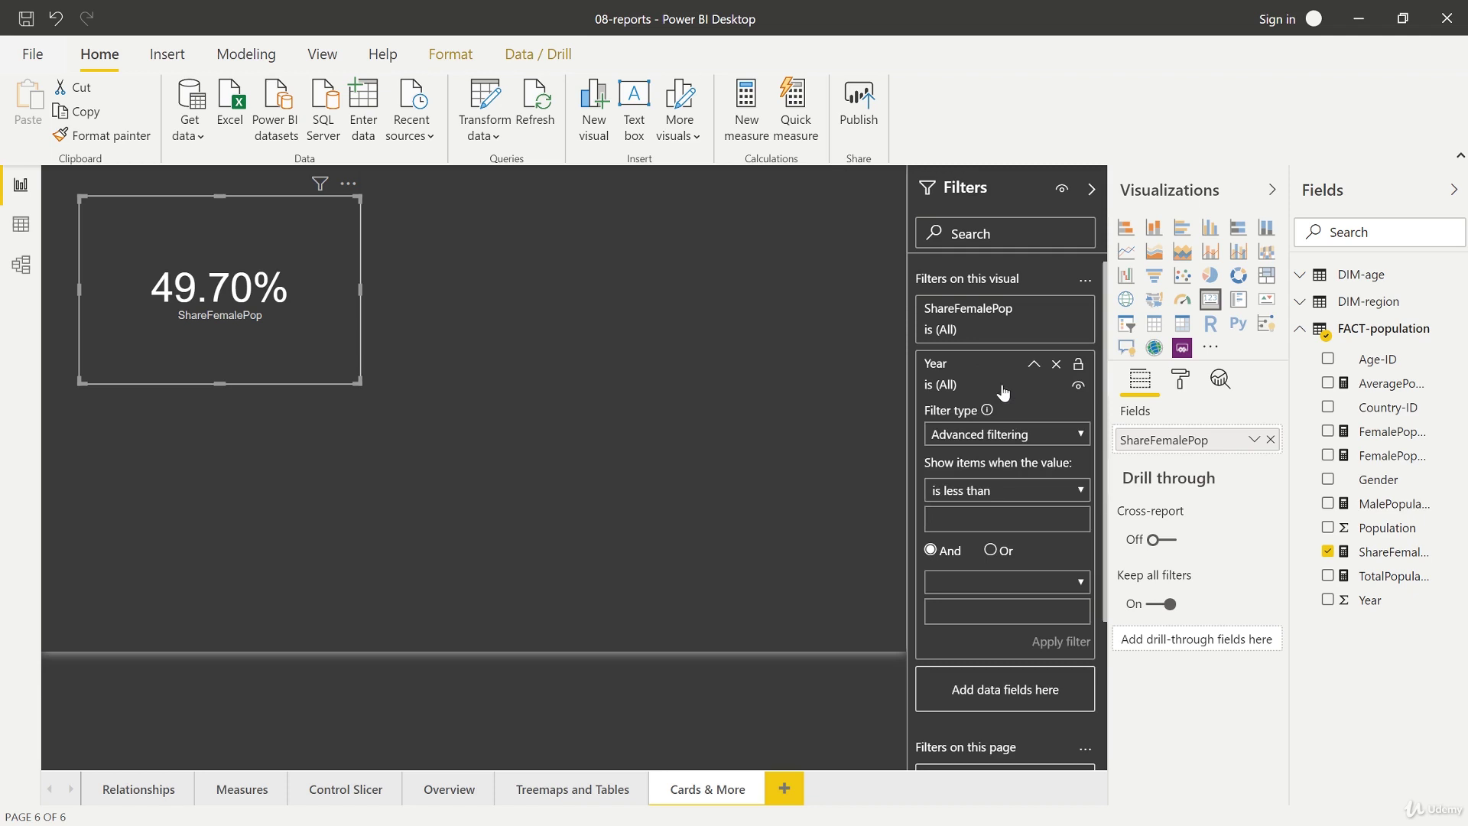
pyautogui.click(1016, 433)
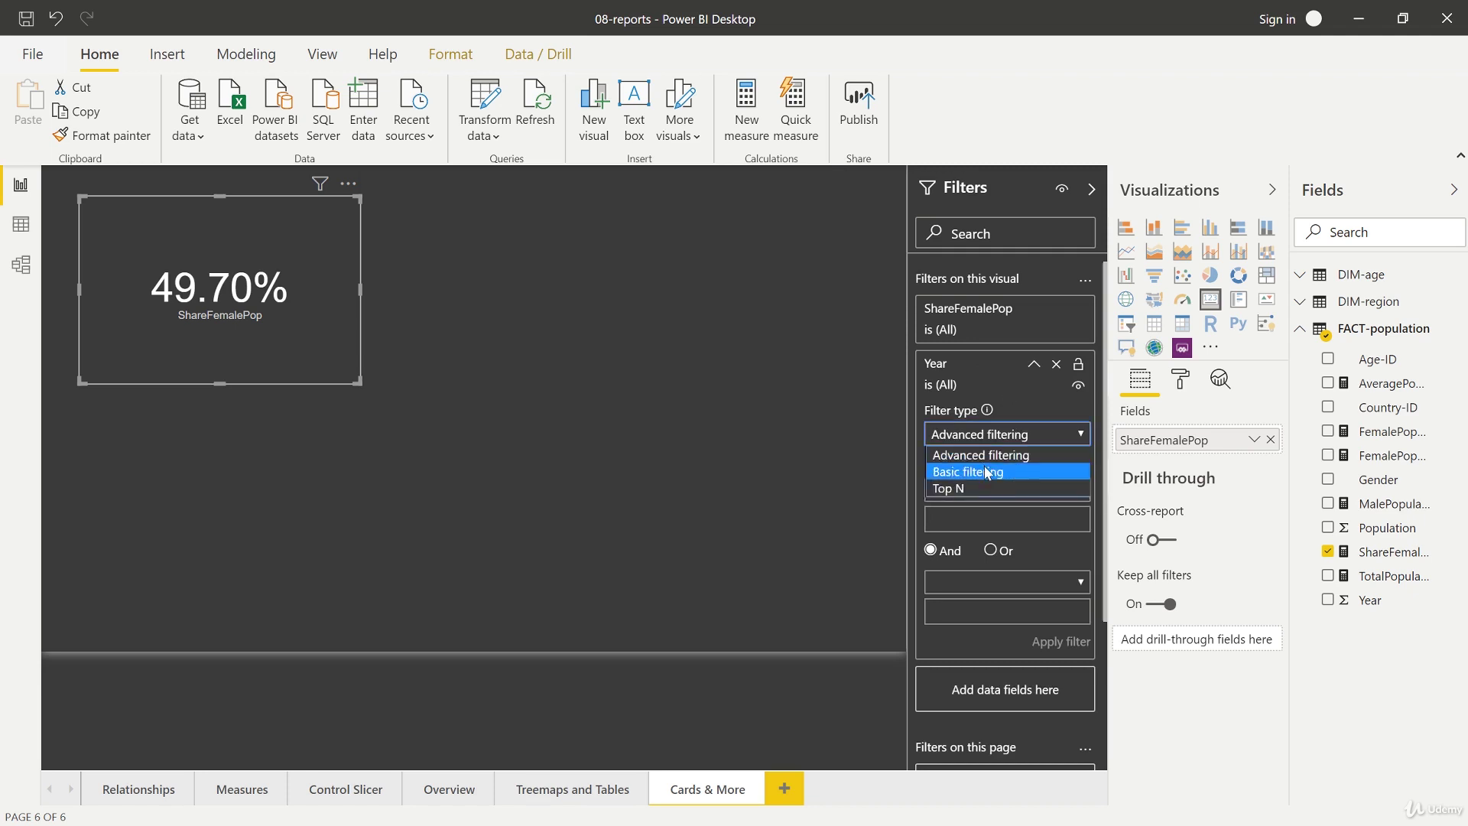
pyautogui.click(986, 472)
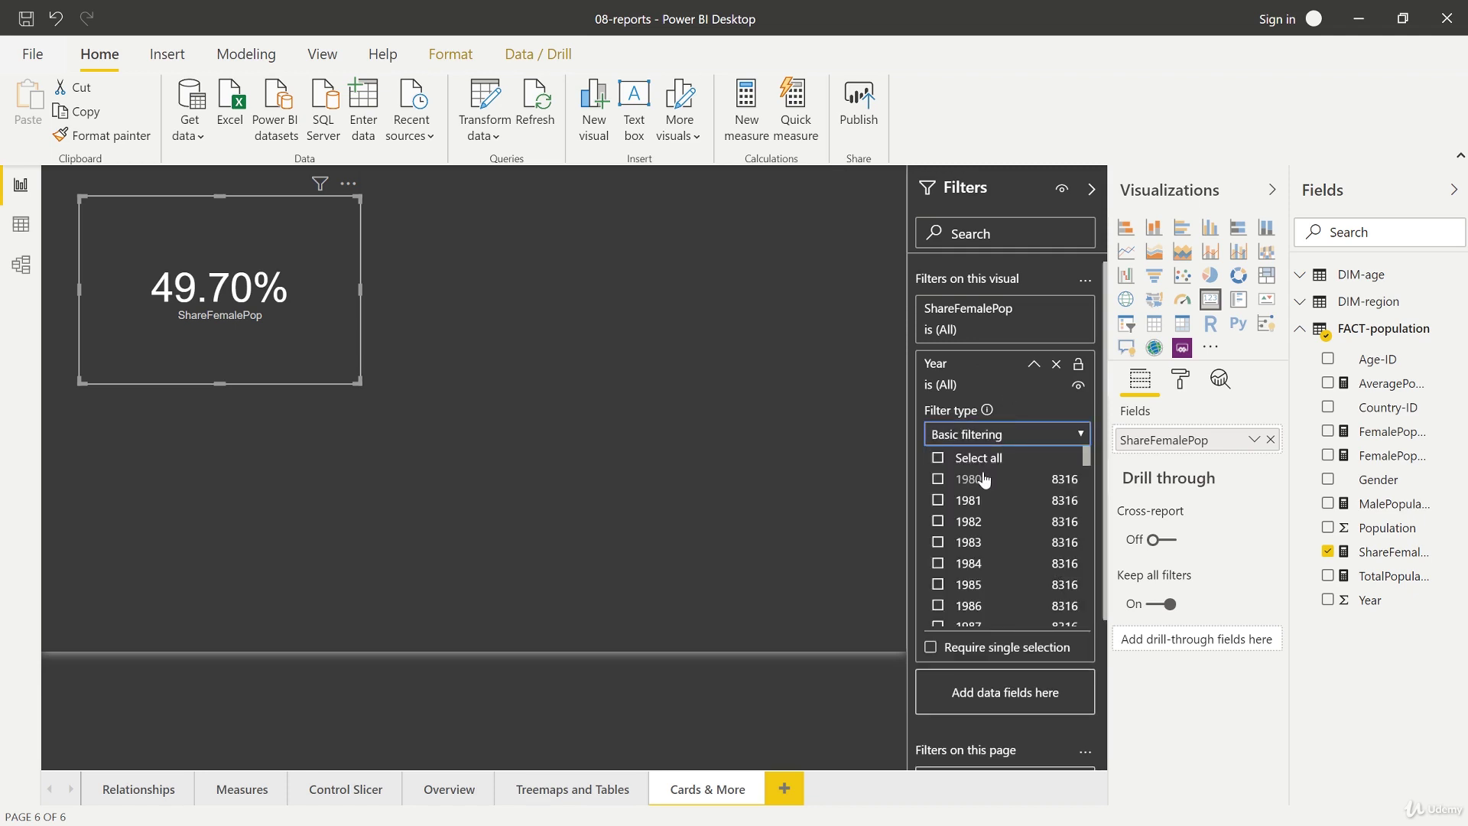
pyautogui.click(930, 648)
# Step: Try 2021, 2020 and 2022 in the card's Year filter, and leave it set to 2020
pyautogui.scroll(-3, 969, 502)
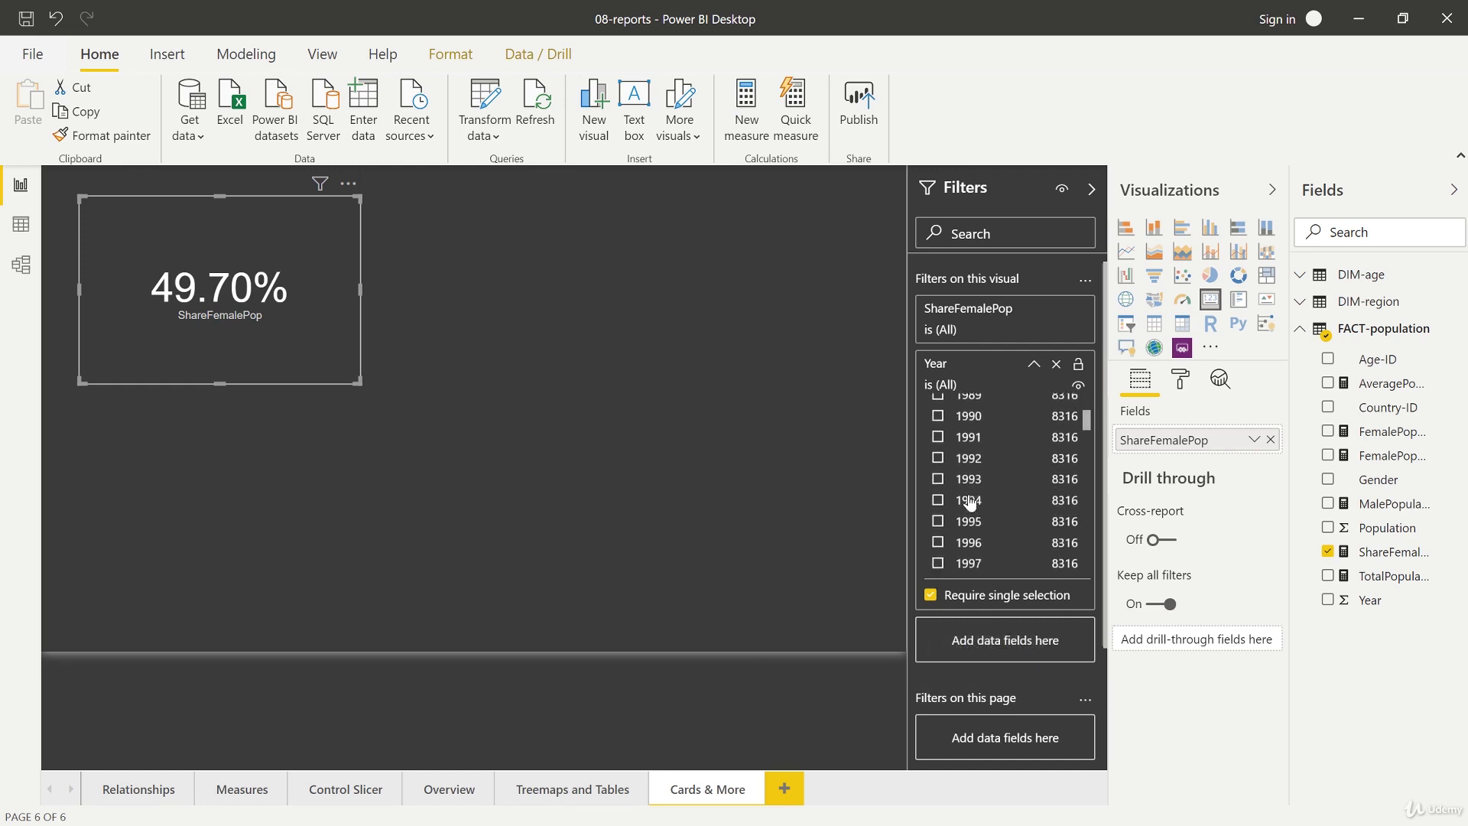
pyautogui.scroll(-6, 969, 502)
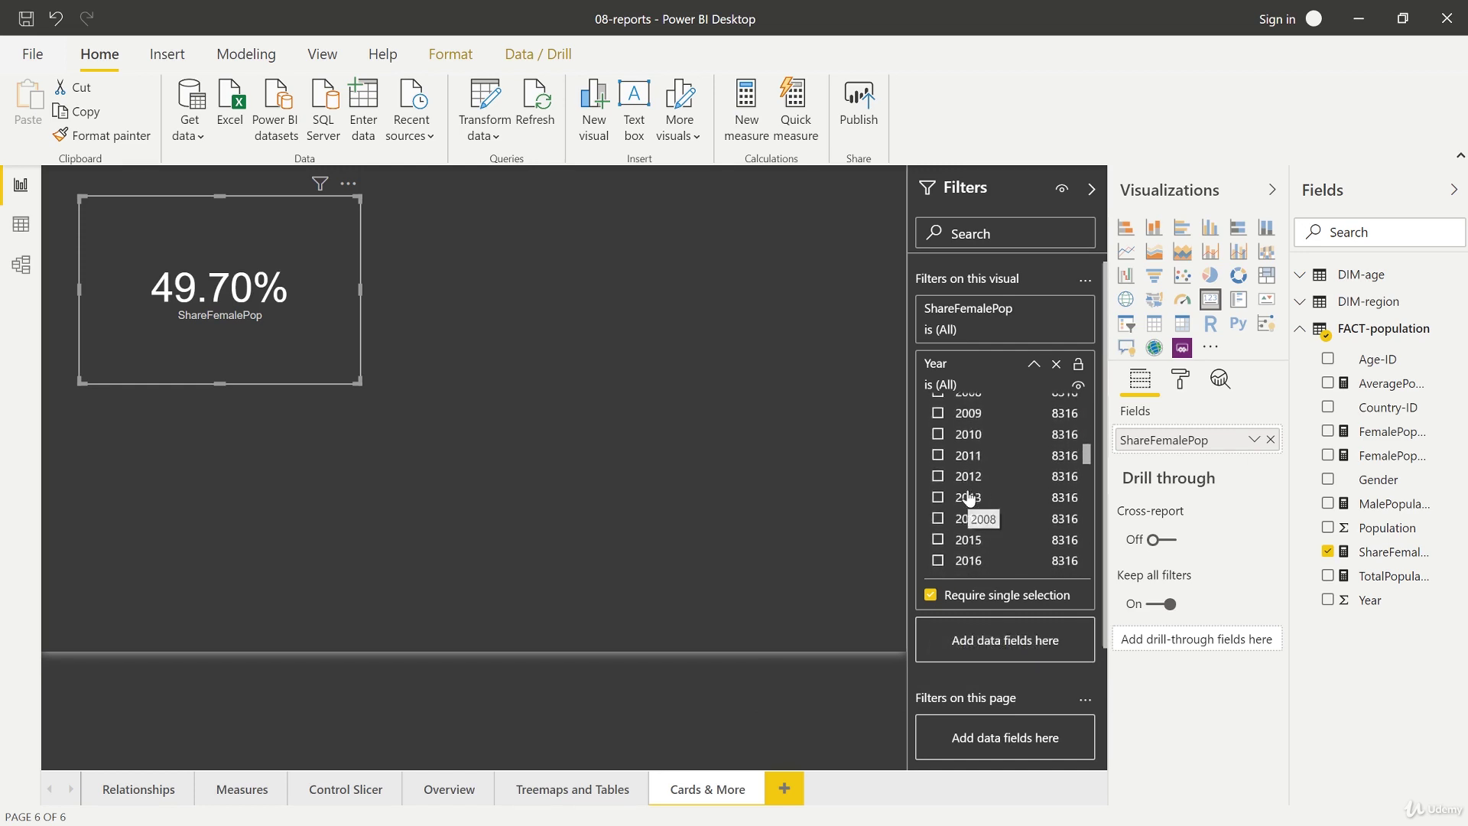
pyautogui.scroll(-3, 970, 497)
pyautogui.click(939, 468)
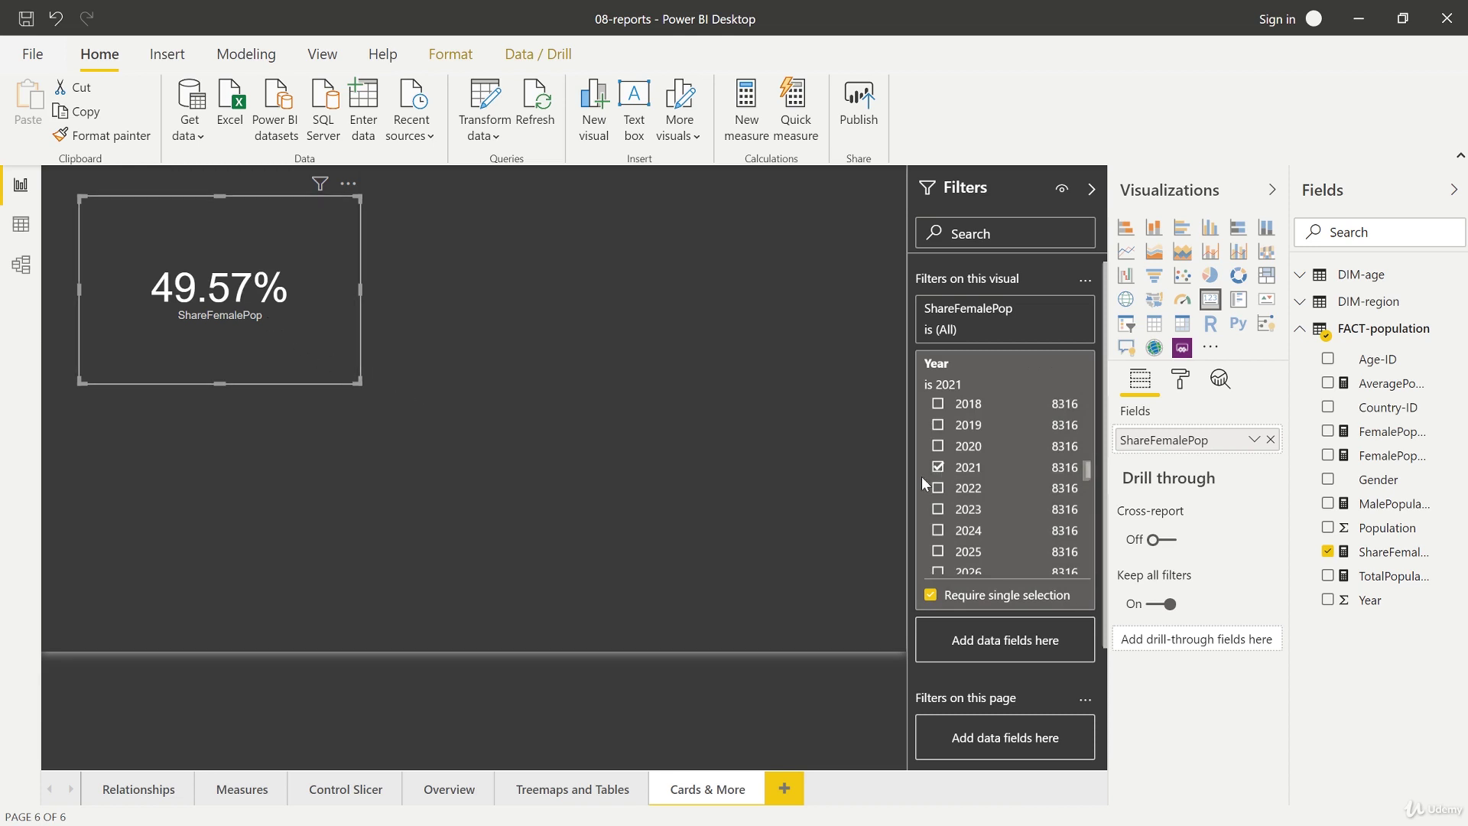
pyautogui.click(943, 471)
pyautogui.click(940, 454)
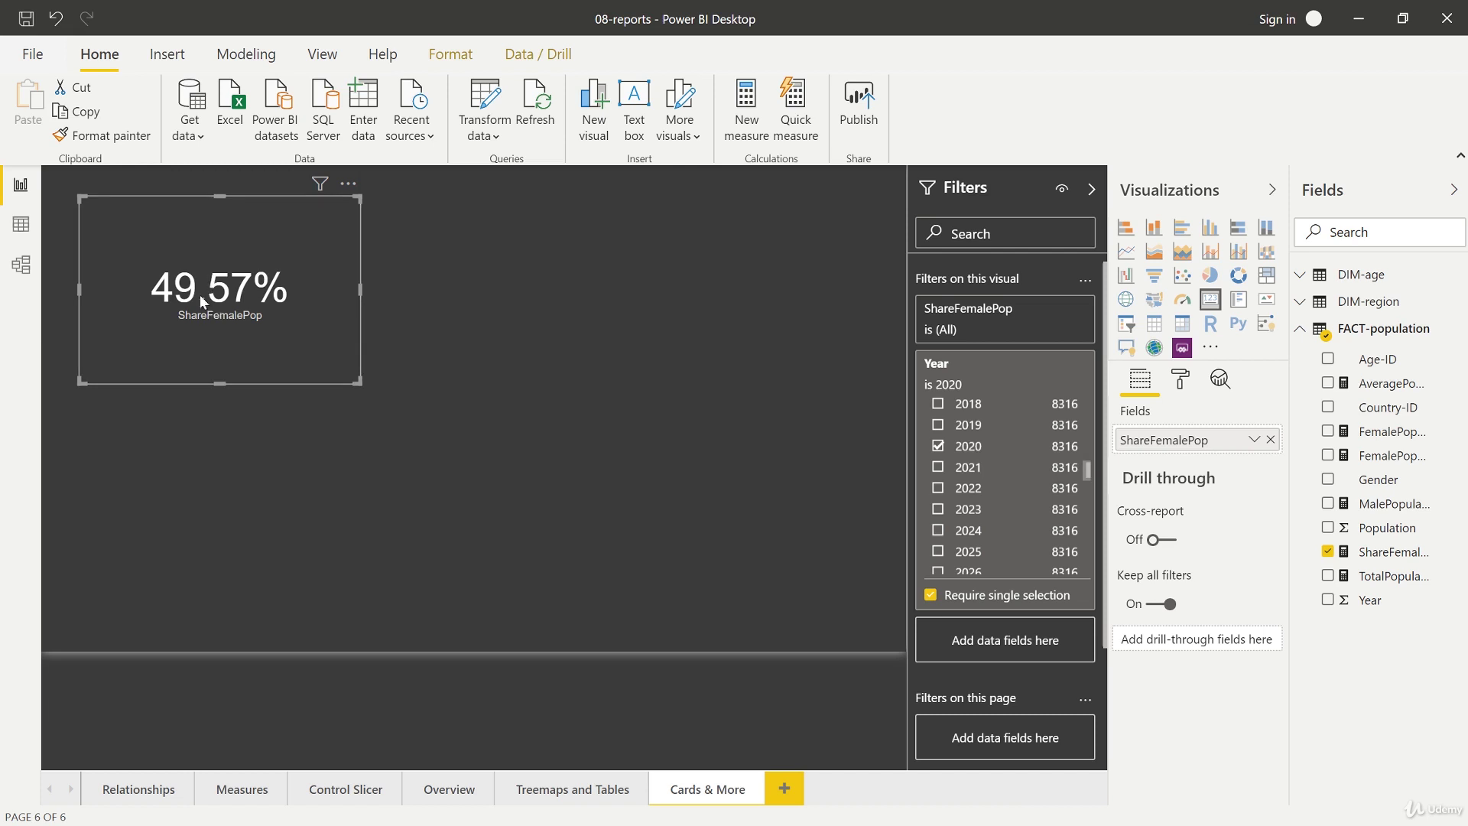
pyautogui.moveTo(224, 289)
pyautogui.click(939, 467)
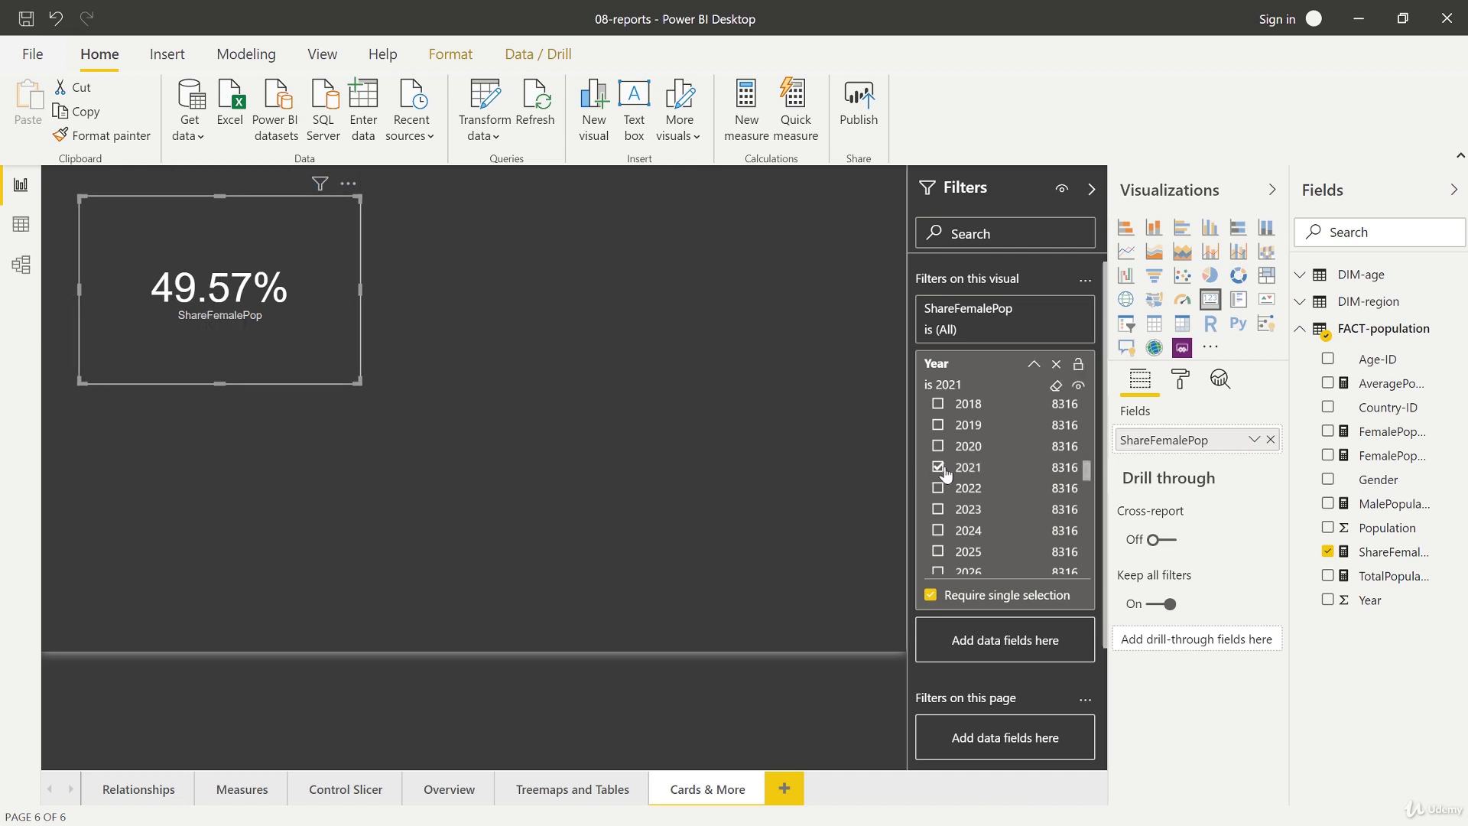
pyautogui.click(942, 489)
pyautogui.click(938, 447)
# Step: Add a separate multi-row card below the card and extend its height at both the upper and lower edges
pyautogui.click(619, 373)
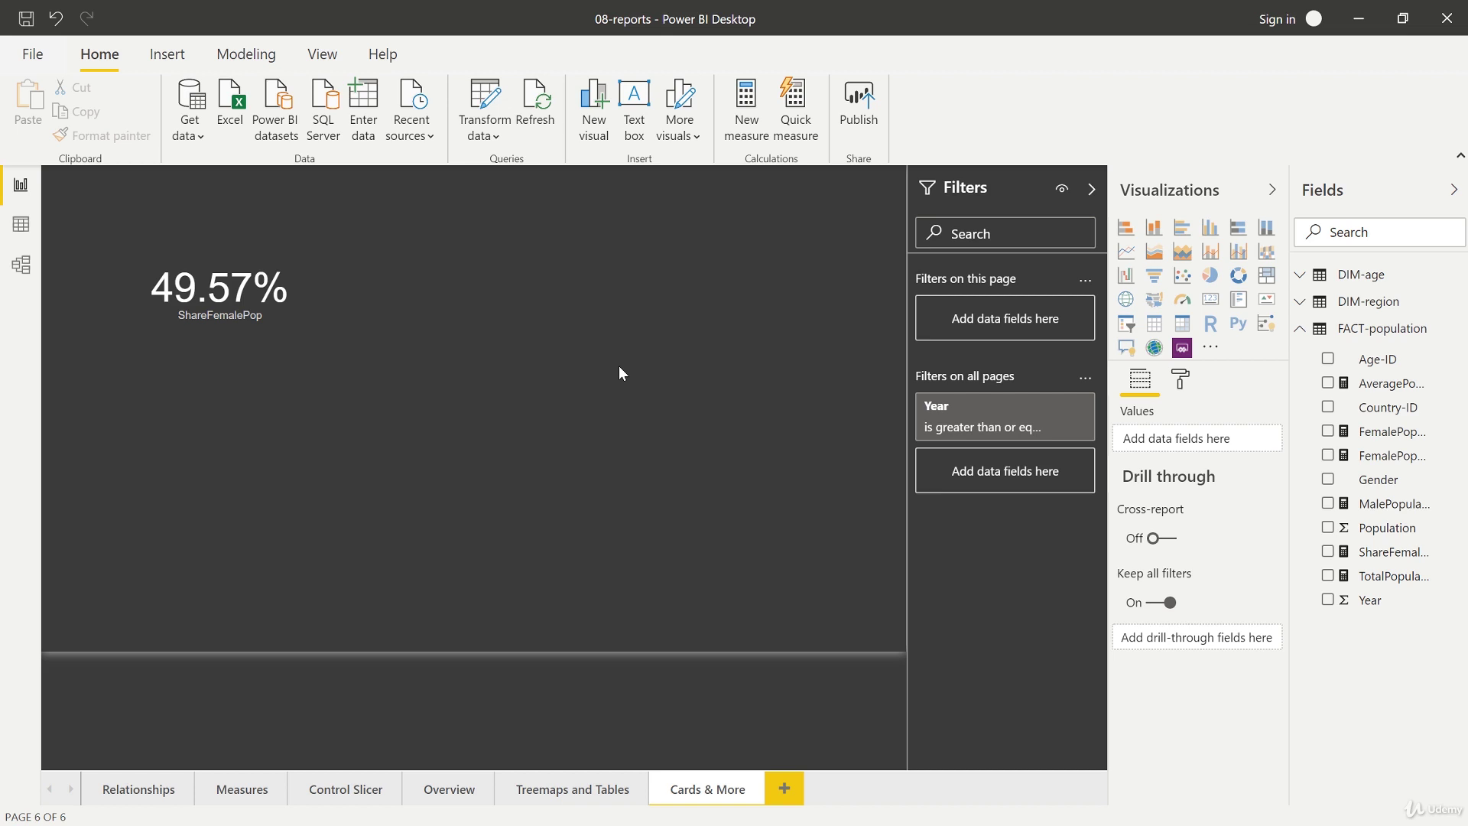
pyautogui.click(1235, 304)
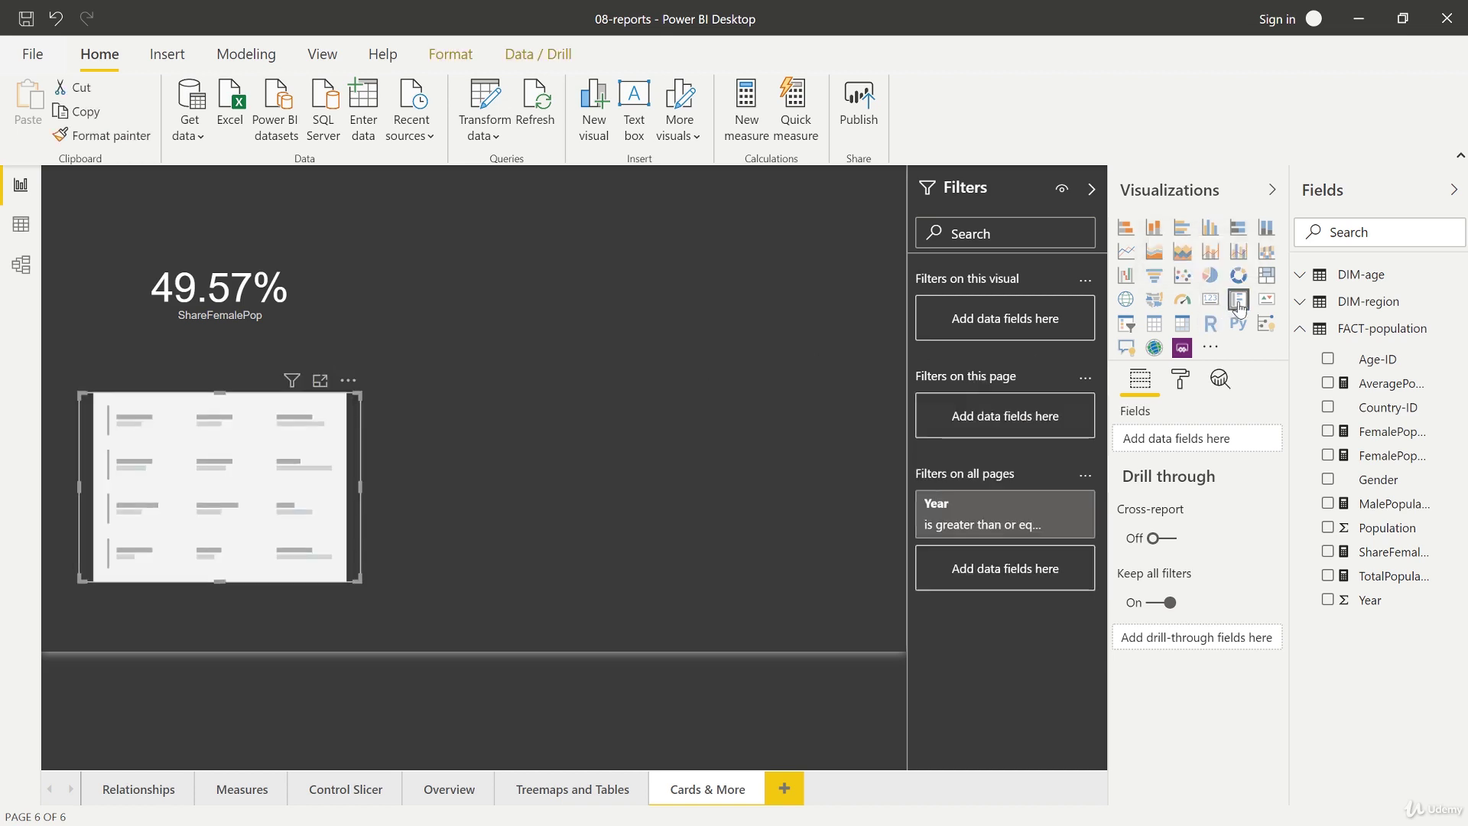
pyautogui.moveTo(219, 391)
pyautogui.mouseDown()
pyautogui.moveTo(220, 191)
pyautogui.moveTo(220, 366)
pyautogui.mouseUp()
pyautogui.click(223, 584)
pyautogui.moveTo(222, 581); pyautogui.dragTo(220, 635)
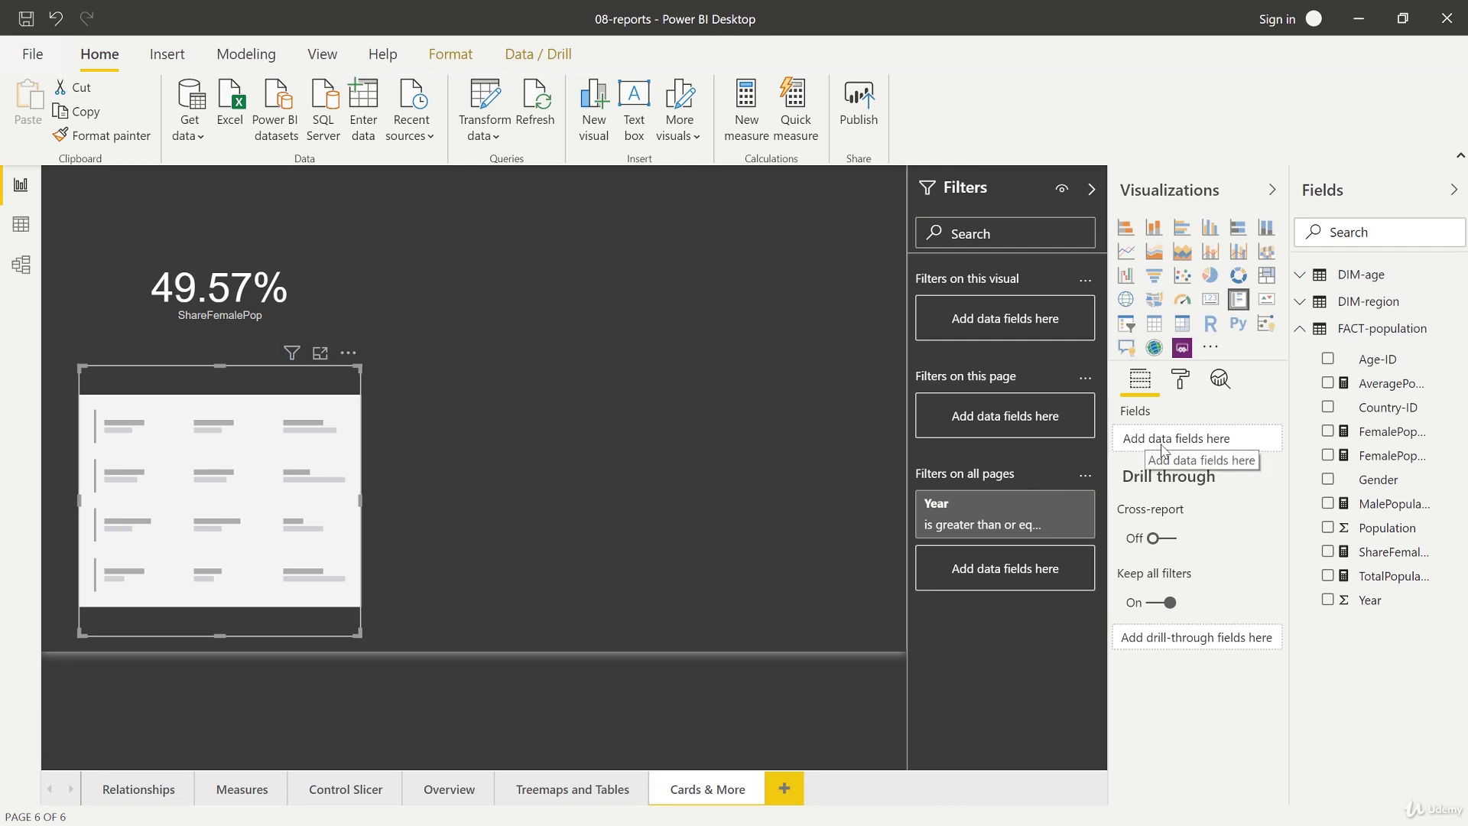
# Step: Add ShareFemalePop and Year to the multi-row card, and compare with the fields of the card above
pyautogui.moveTo(1360, 567); pyautogui.dragTo(1201, 442)
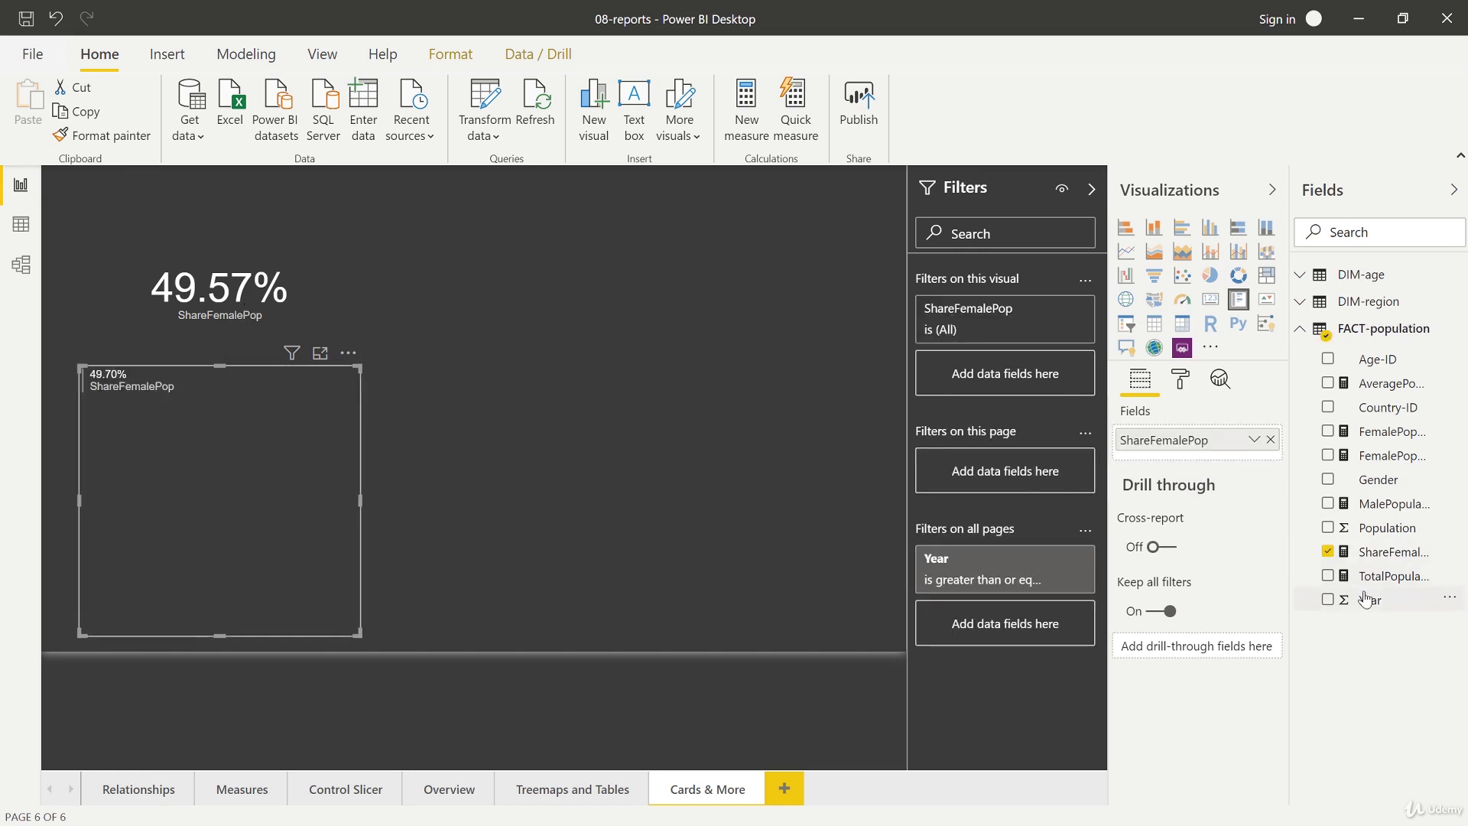
pyautogui.moveTo(1377, 603); pyautogui.dragTo(1221, 465)
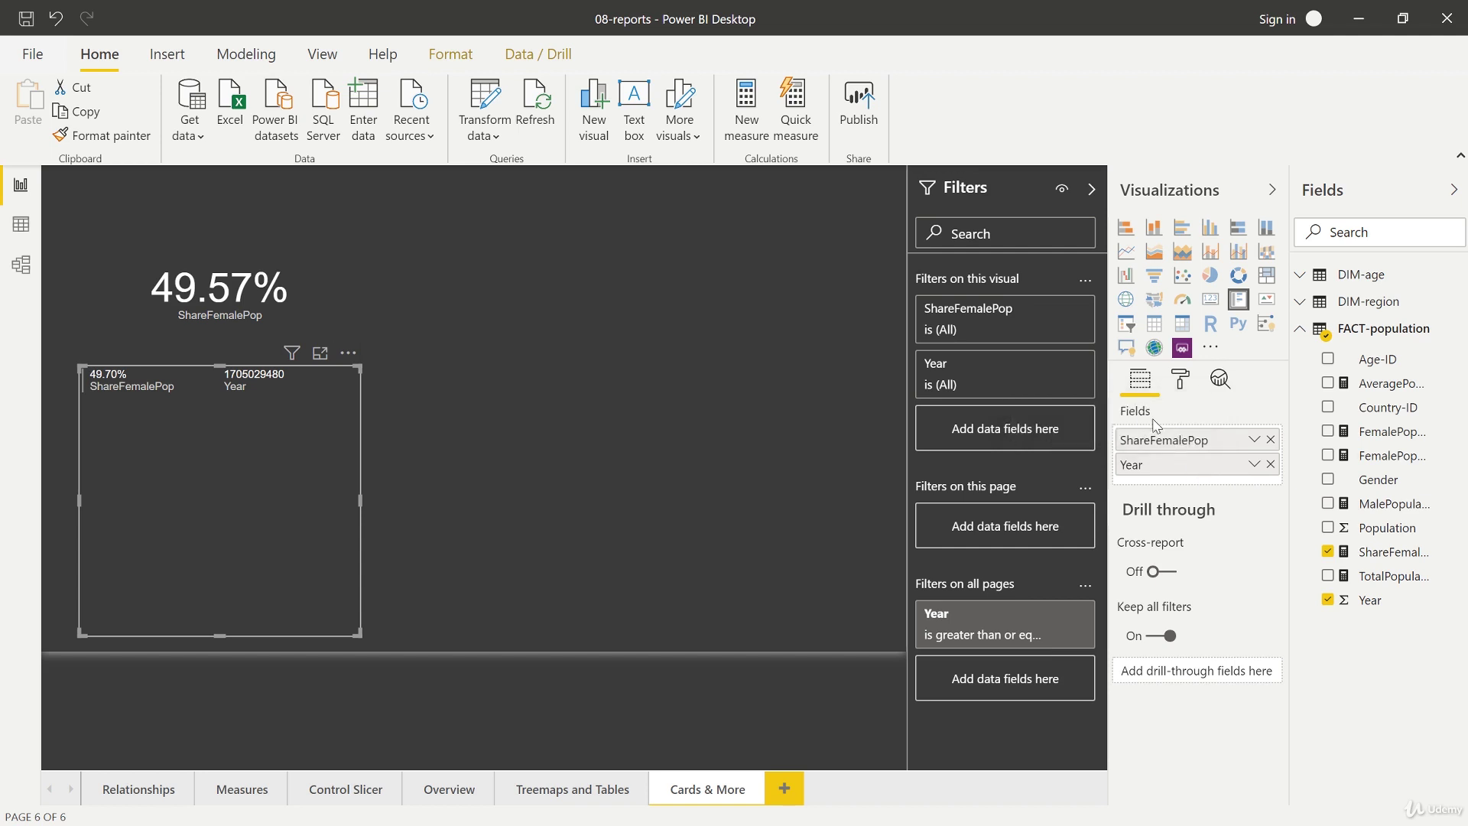
pyautogui.click(284, 319)
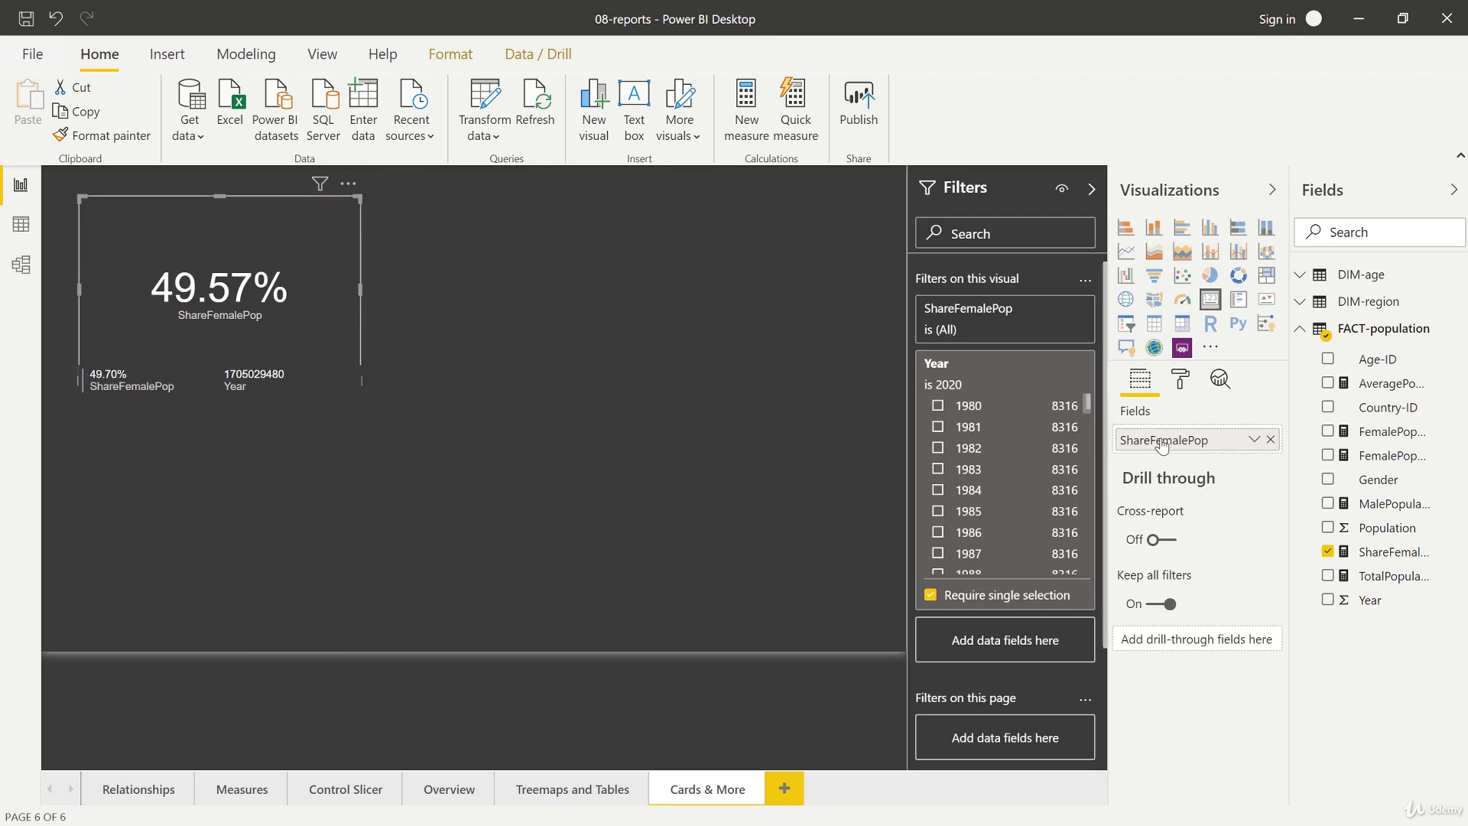
# Step: Set the multi-row card's Year field to Don't summarize and look through the listed years
pyautogui.click(283, 464)
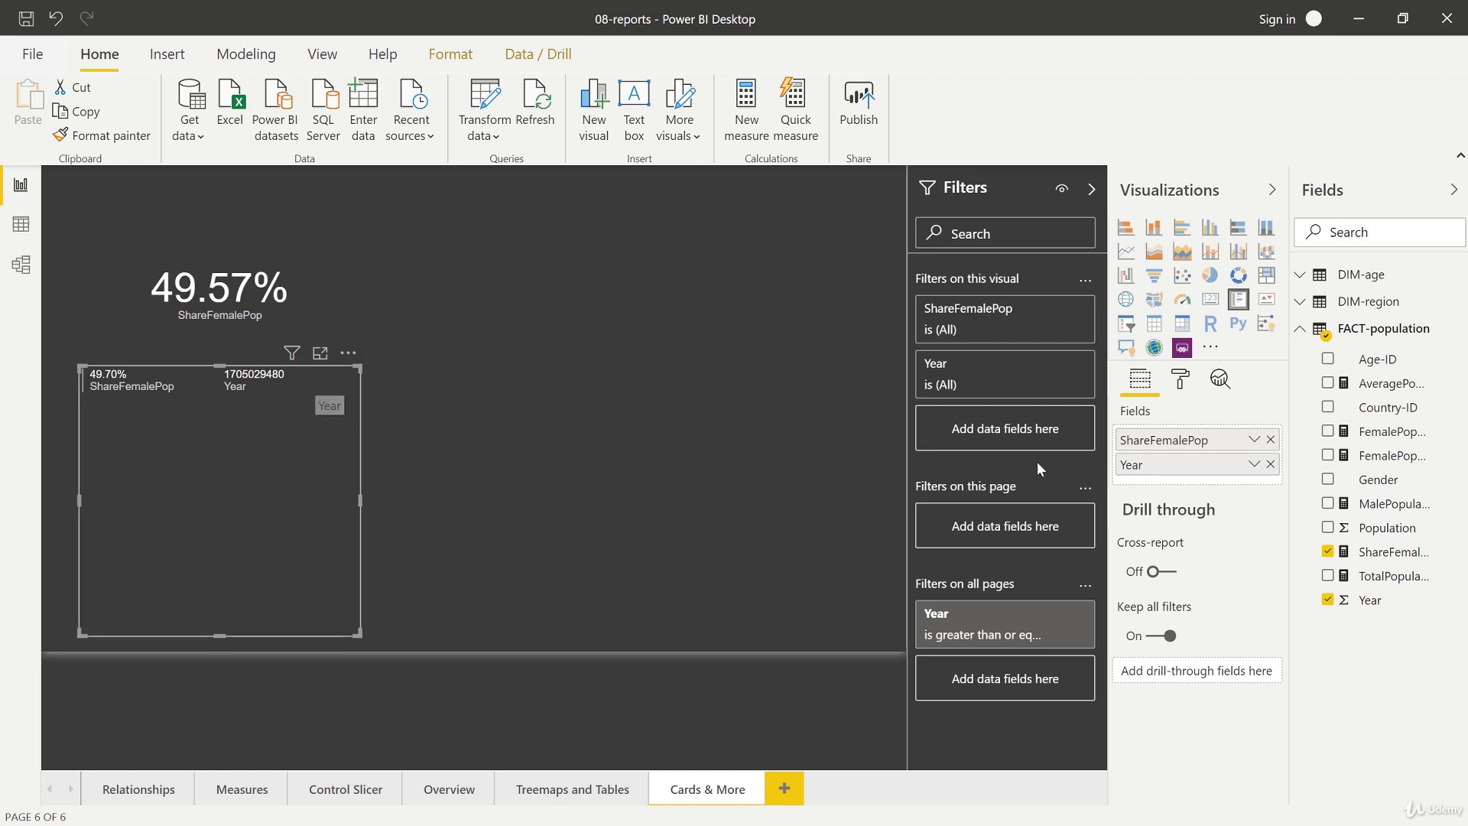
pyautogui.click(1253, 465)
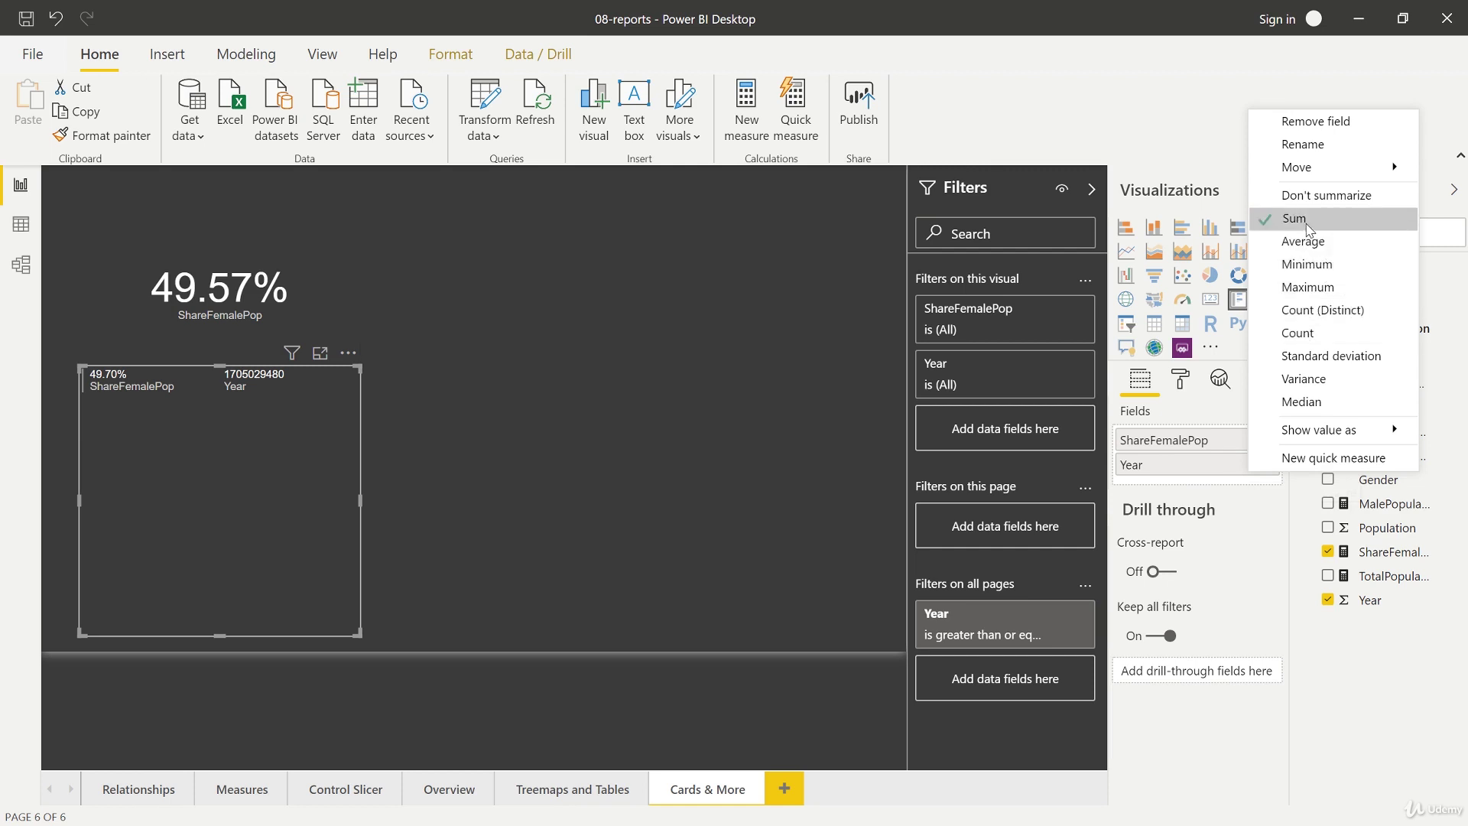
pyautogui.click(1309, 197)
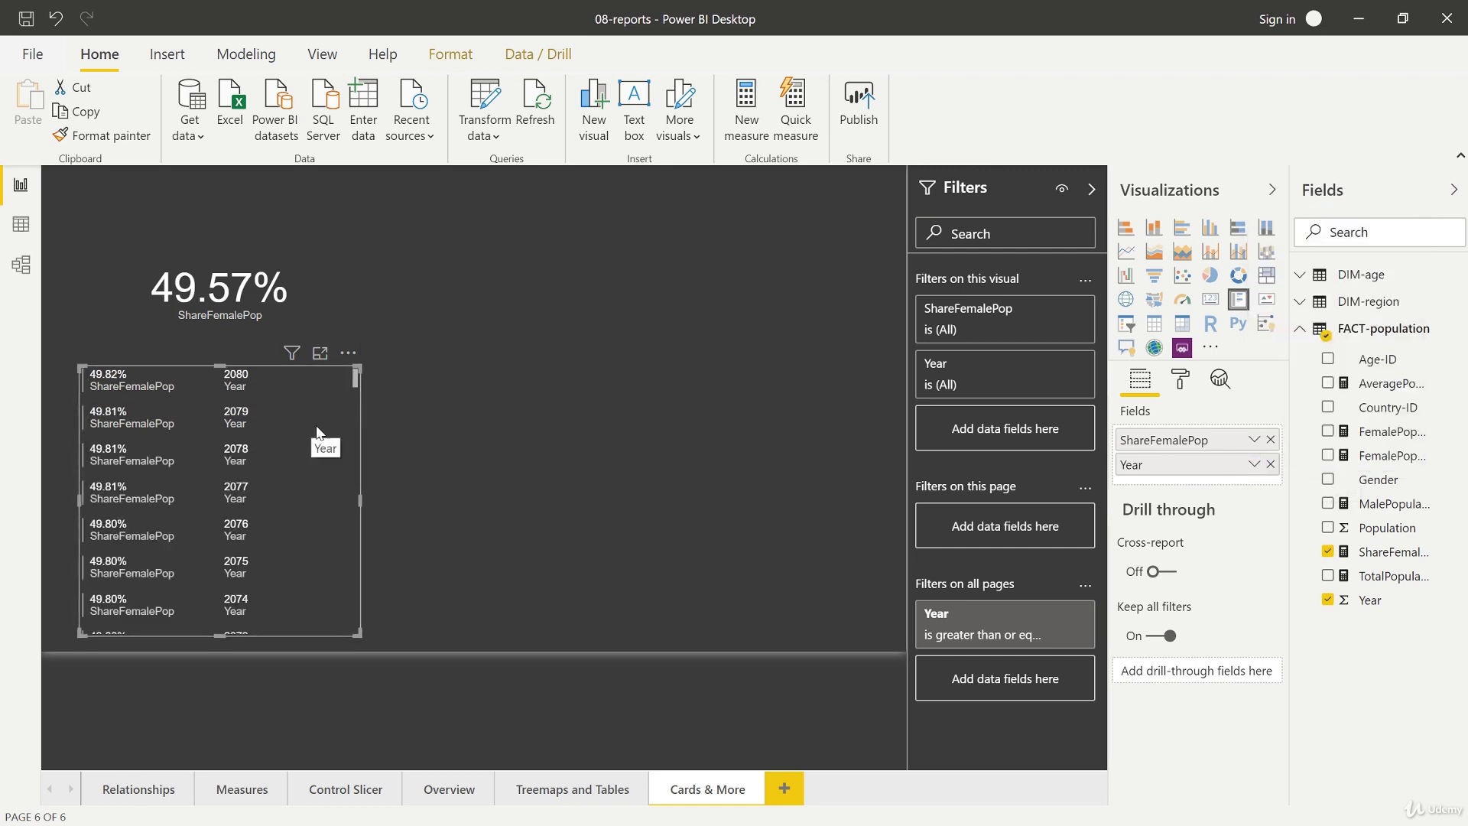
pyautogui.scroll(-5, 301, 433)
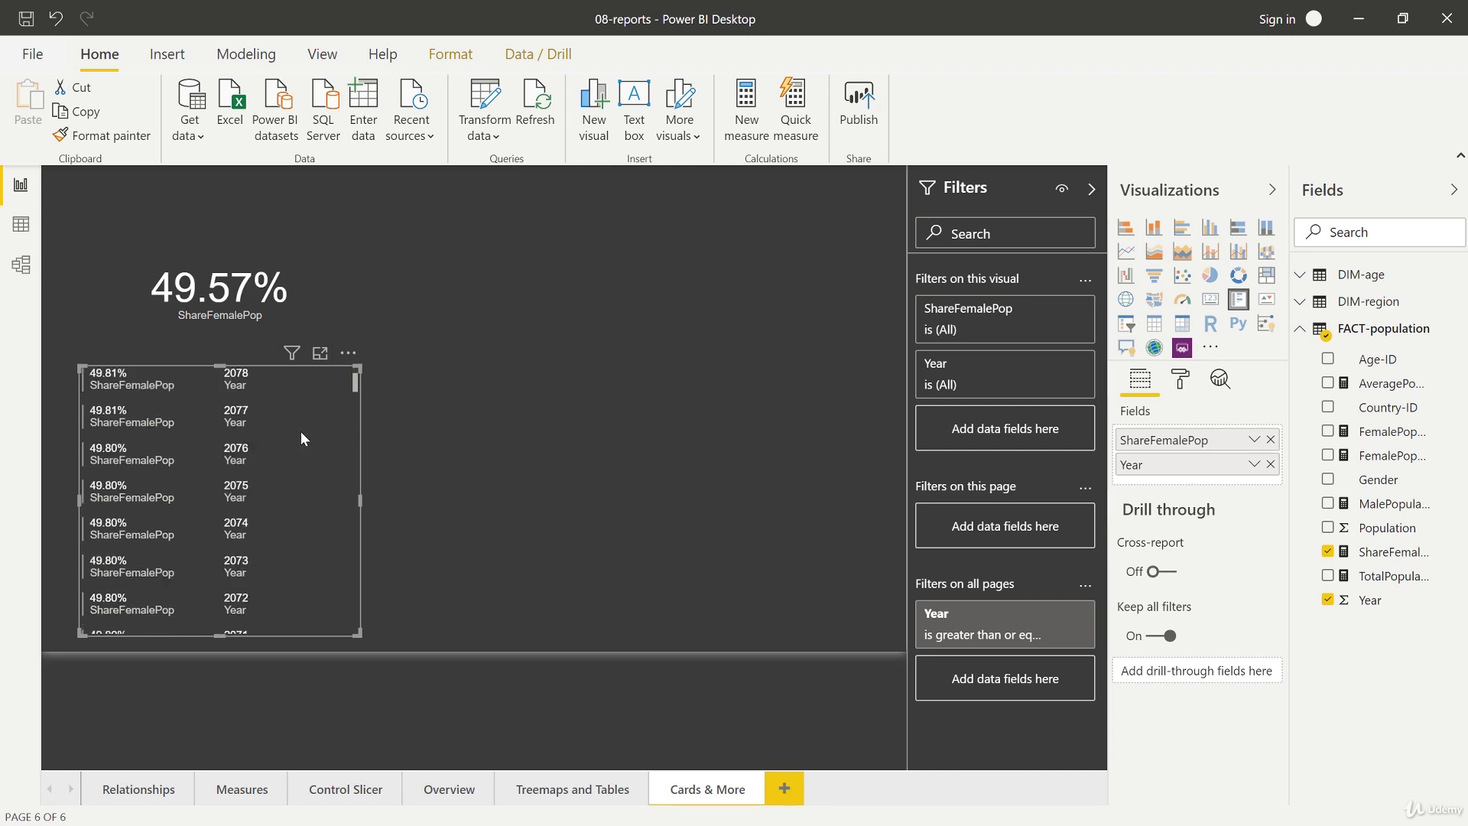
pyautogui.scroll(5, 285, 468)
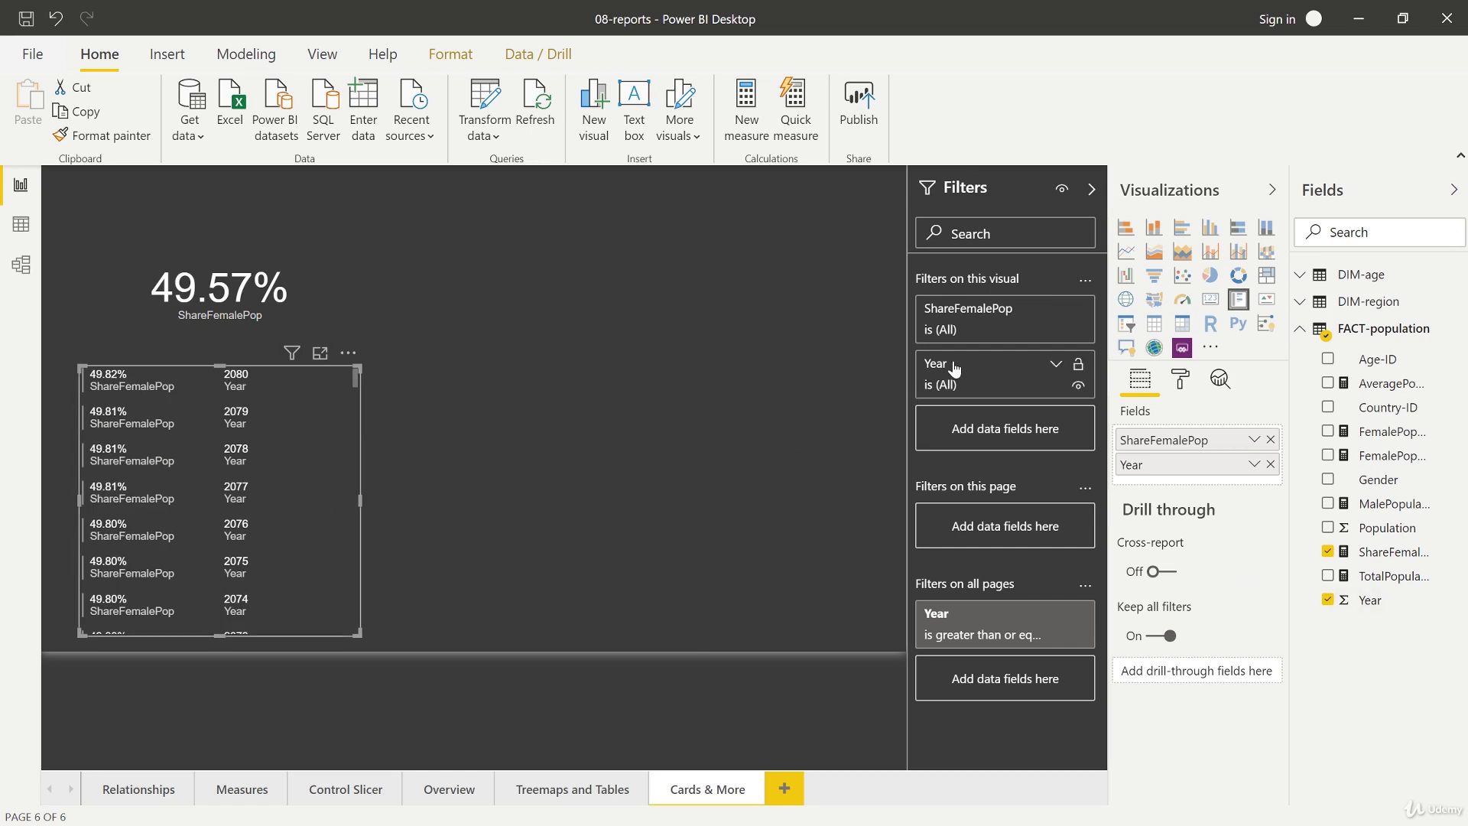
# Step: Filter the multi-row card to the year 2020, using basic filtering with single selection required
pyautogui.click(1056, 365)
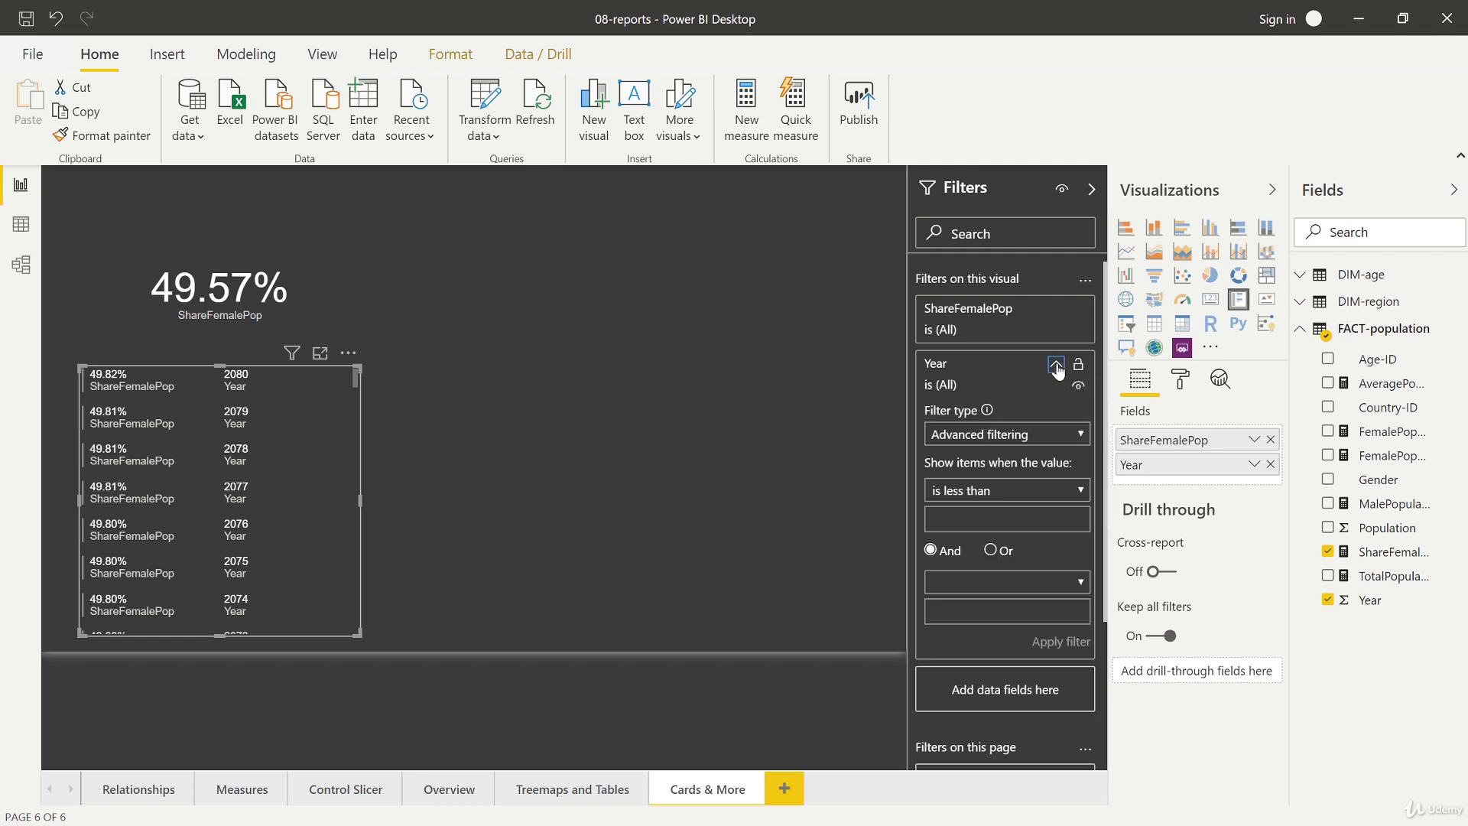
pyautogui.click(980, 470)
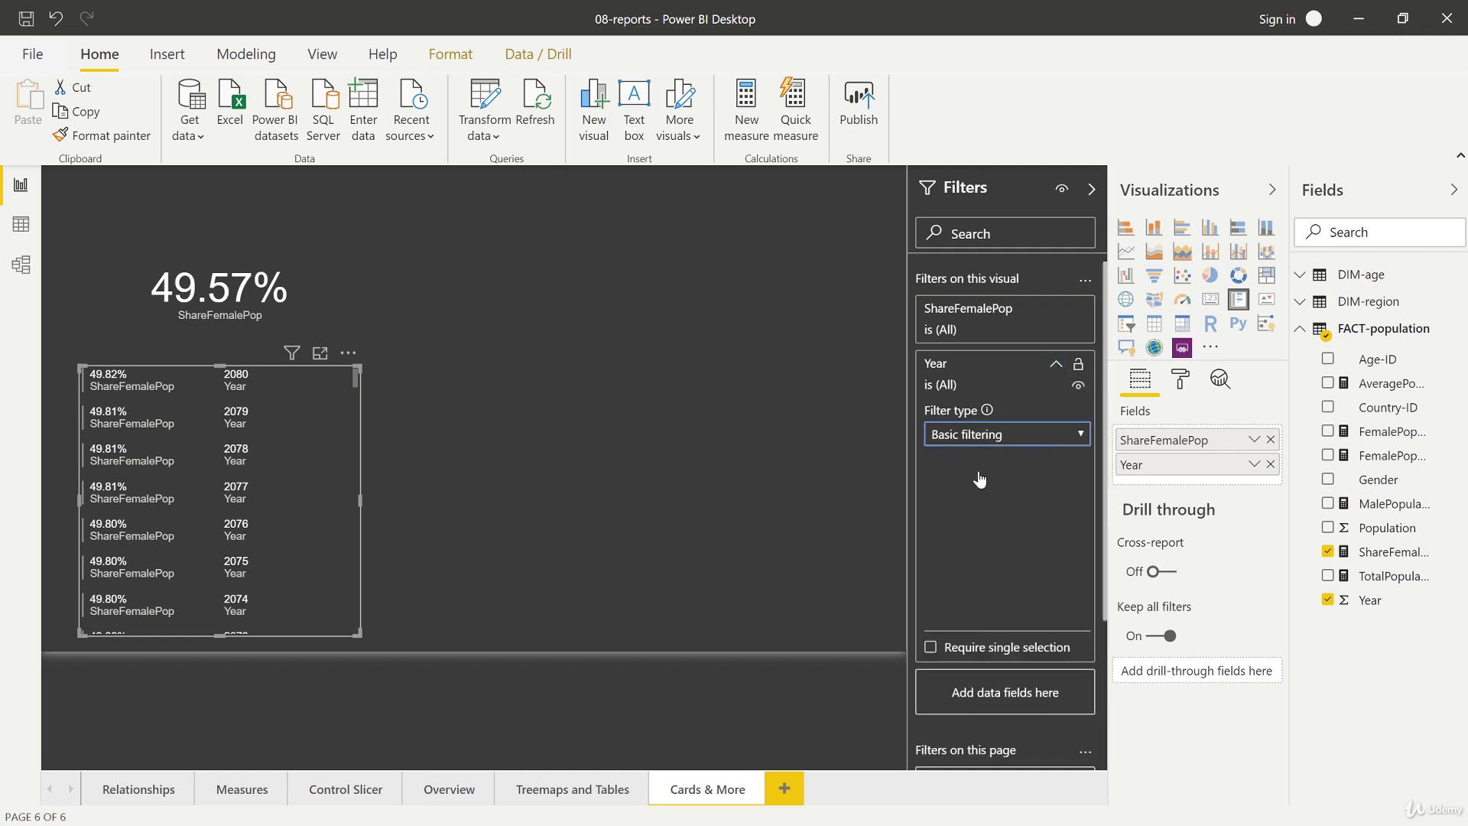
pyautogui.click(932, 645)
pyautogui.scroll(-10, 967, 501)
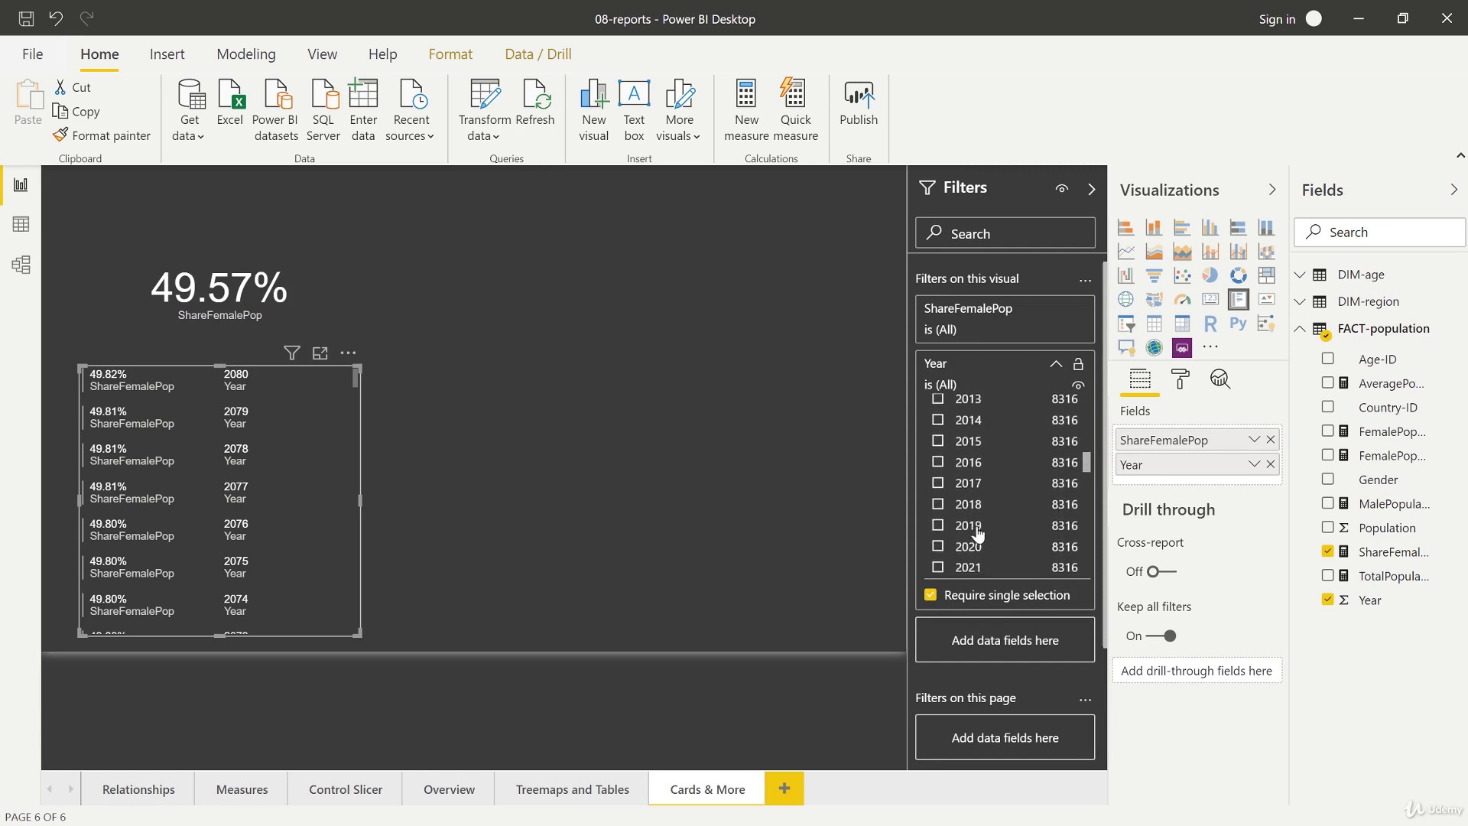
pyautogui.click(945, 546)
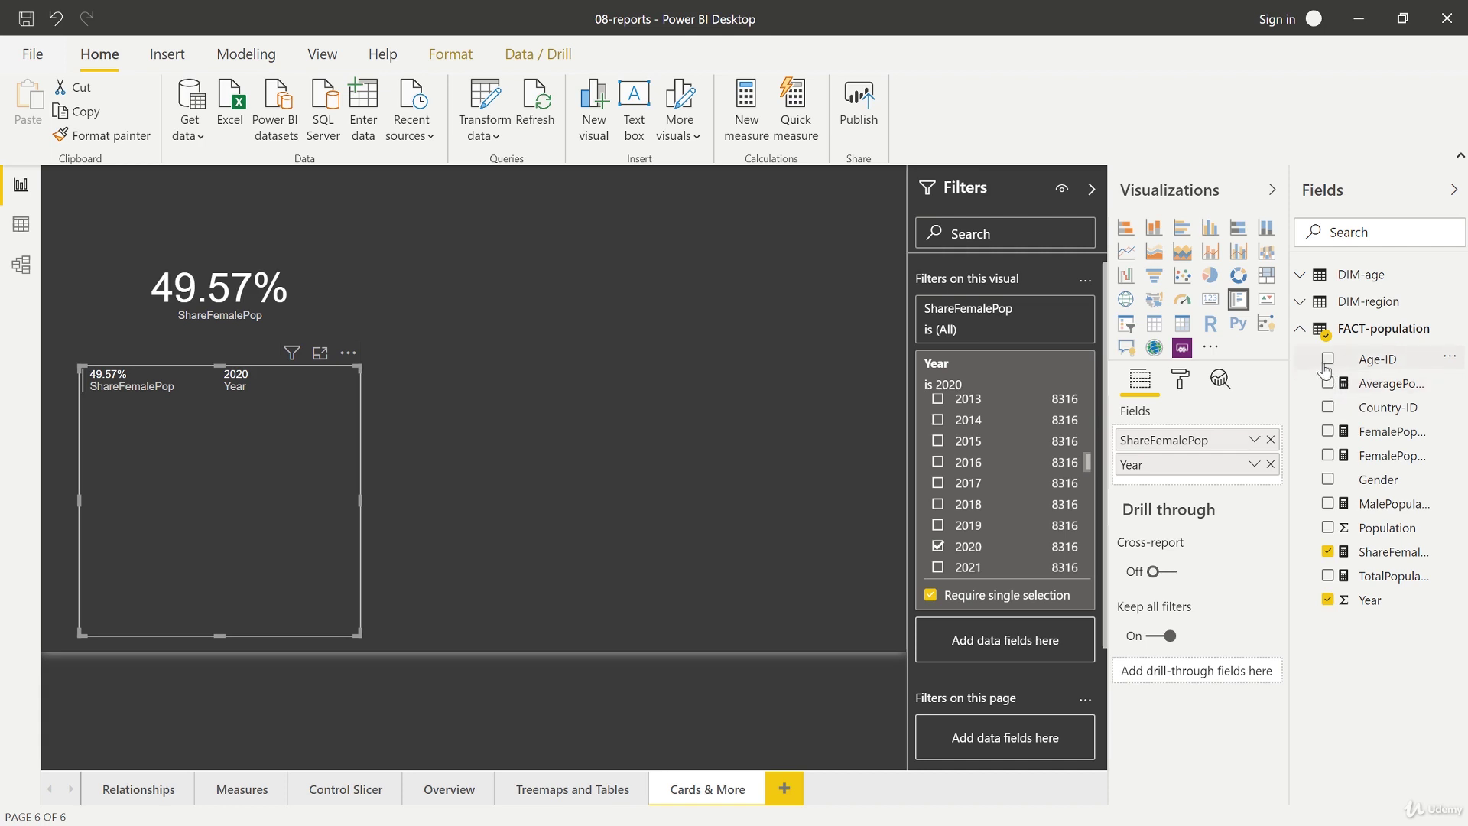
# Step: Add the Country field from DIM-region to the multi-row card and collapse the card's Year filter
pyautogui.click(1336, 305)
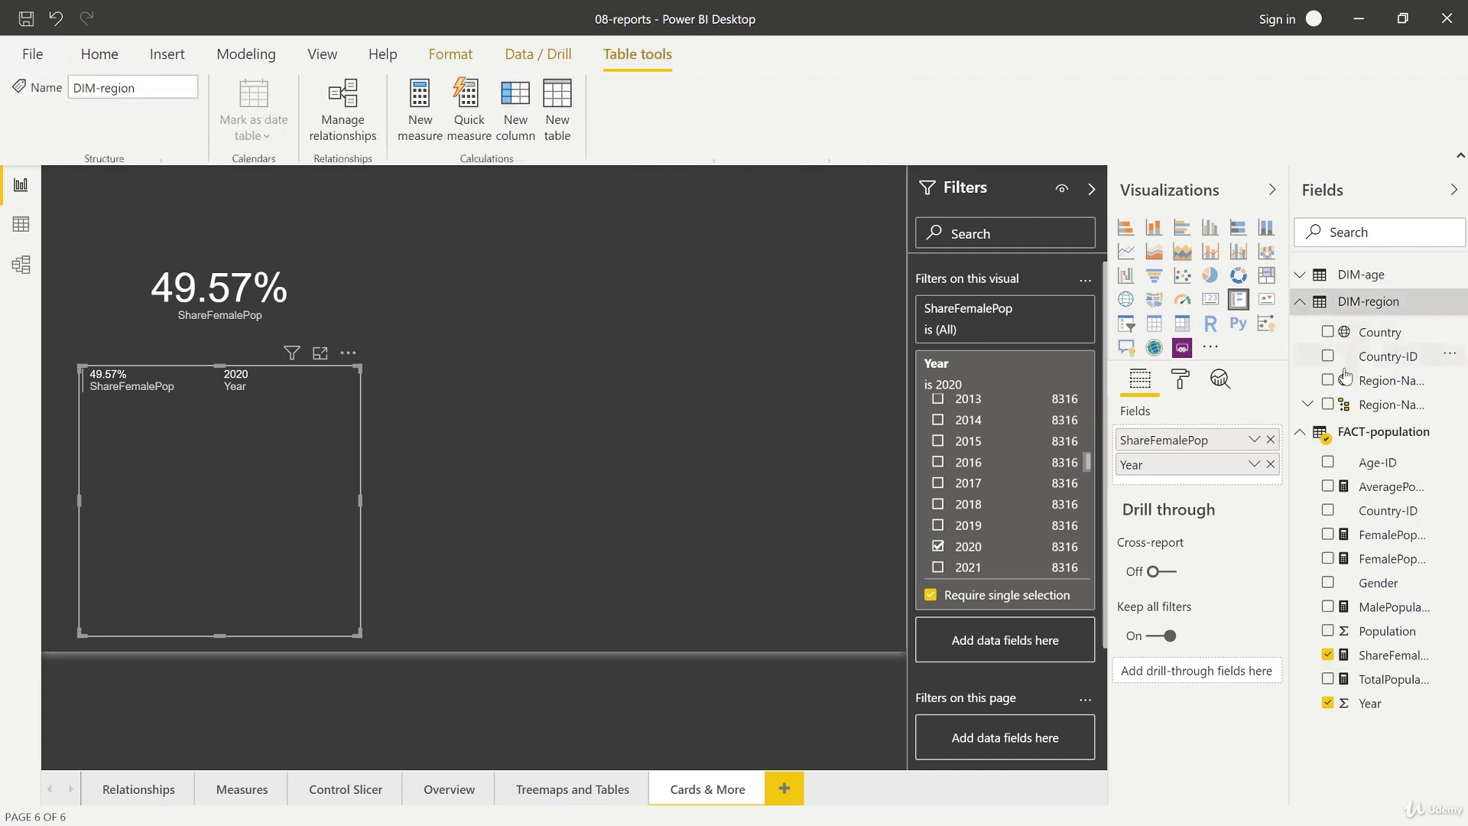
pyautogui.moveTo(1364, 333); pyautogui.dragTo(1231, 486)
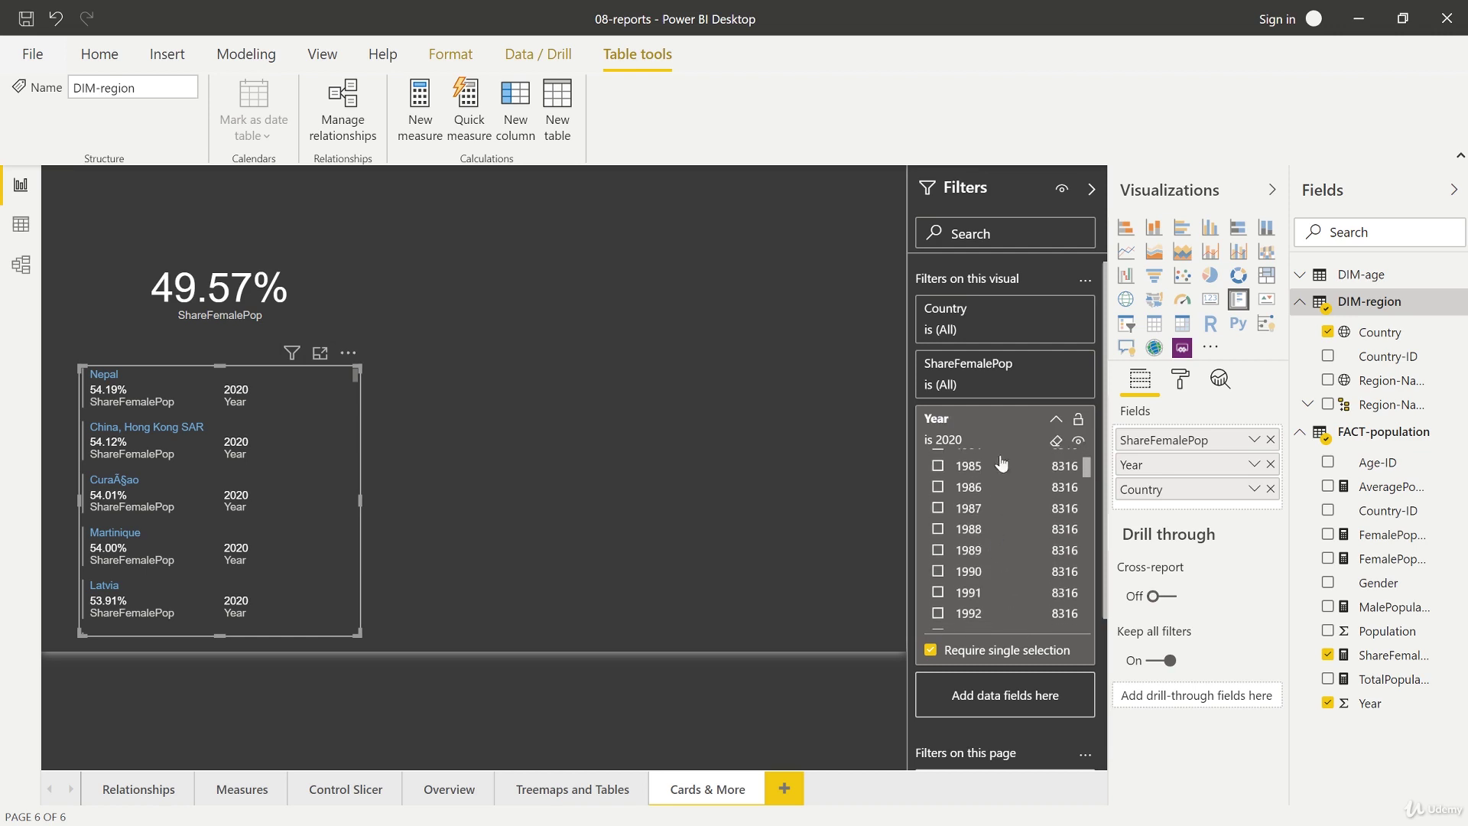
pyautogui.click(1055, 419)
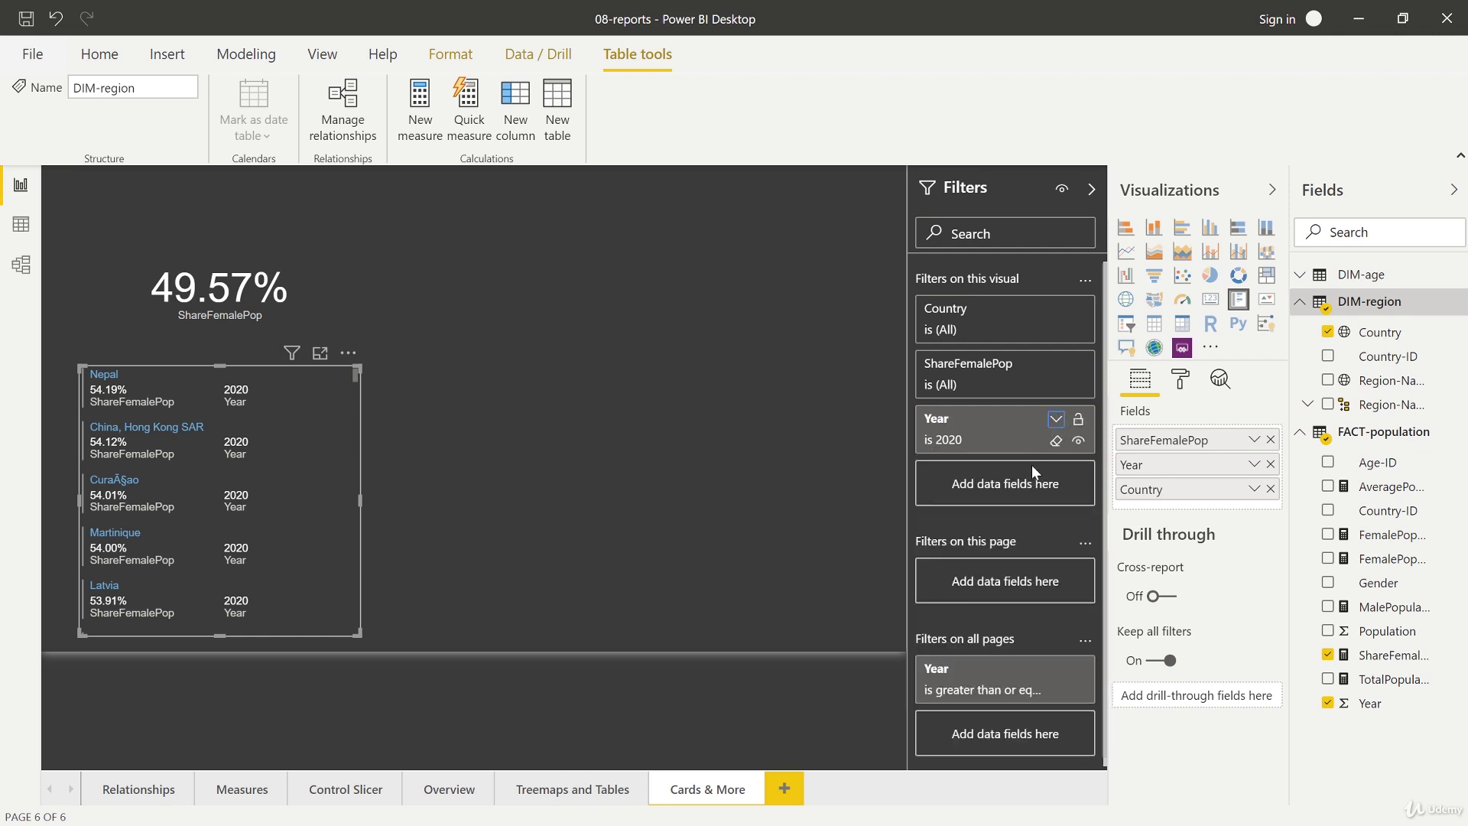
# Step: Filter the multi-row card's Country field to Austria, Brazil, Canada and Costa Rica using basic filtering, and deselect the card
pyautogui.click(1055, 312)
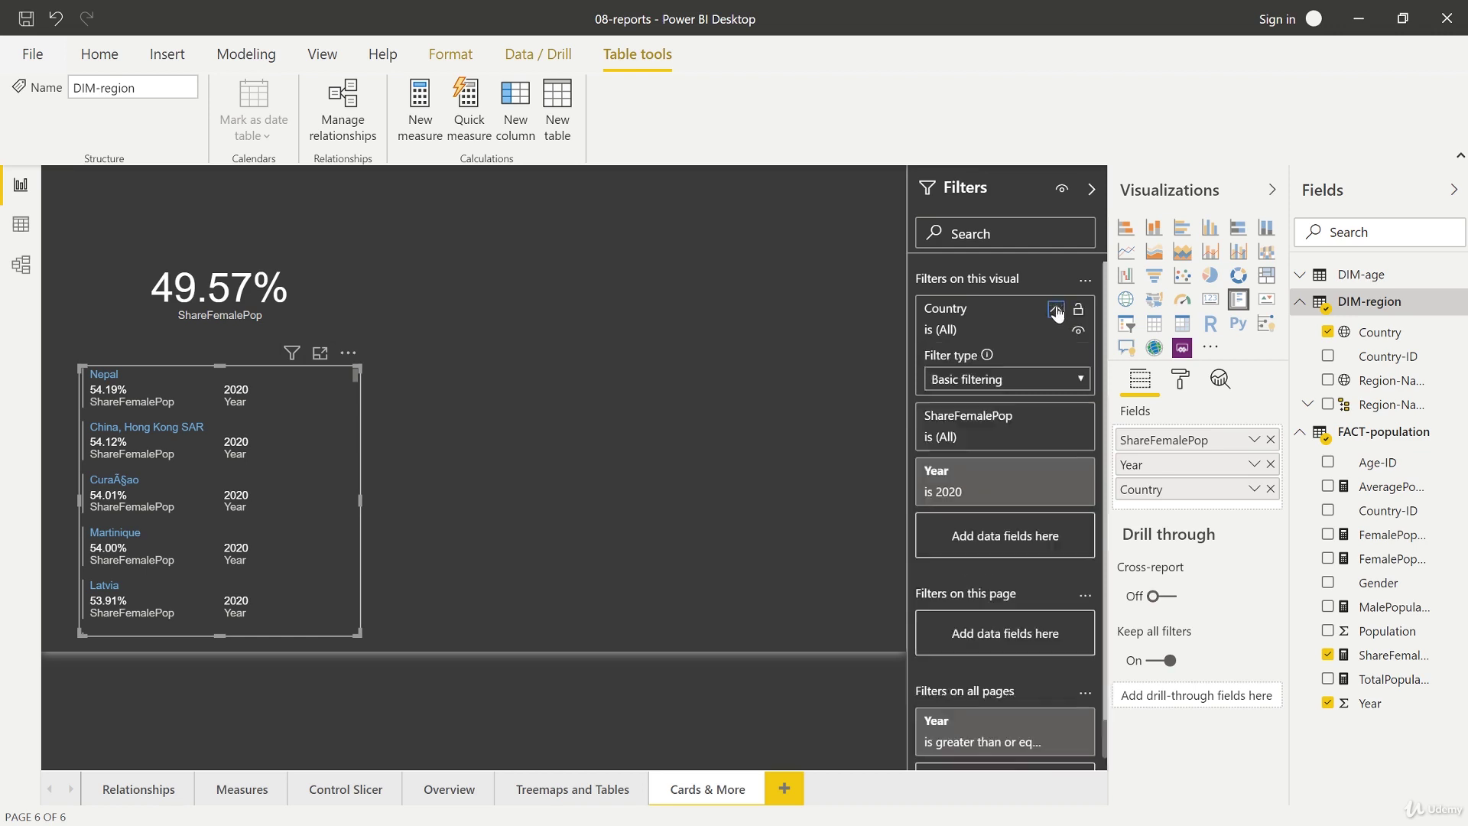
pyautogui.scroll(-3, 1002, 497)
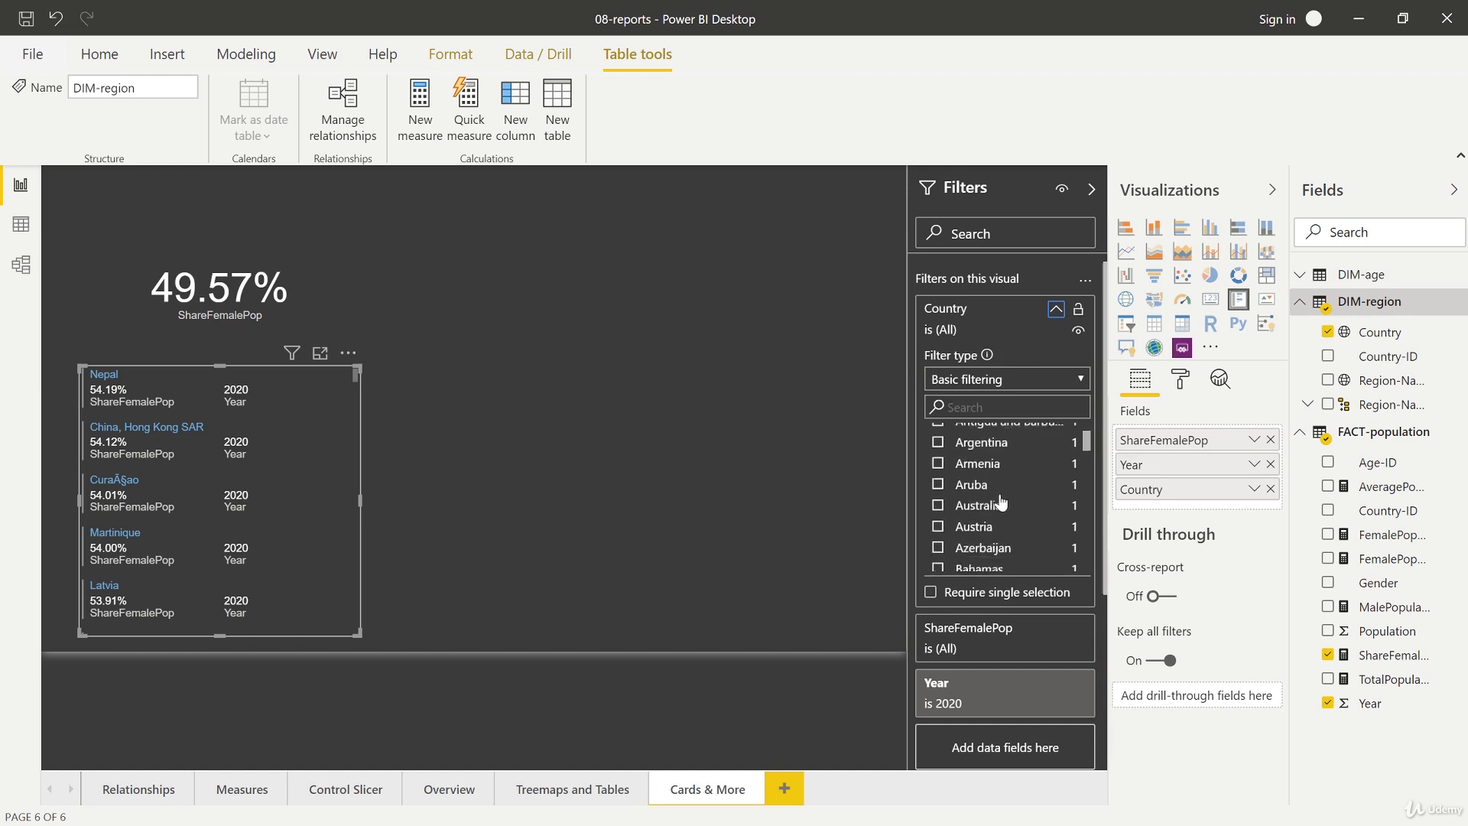
pyautogui.click(942, 450)
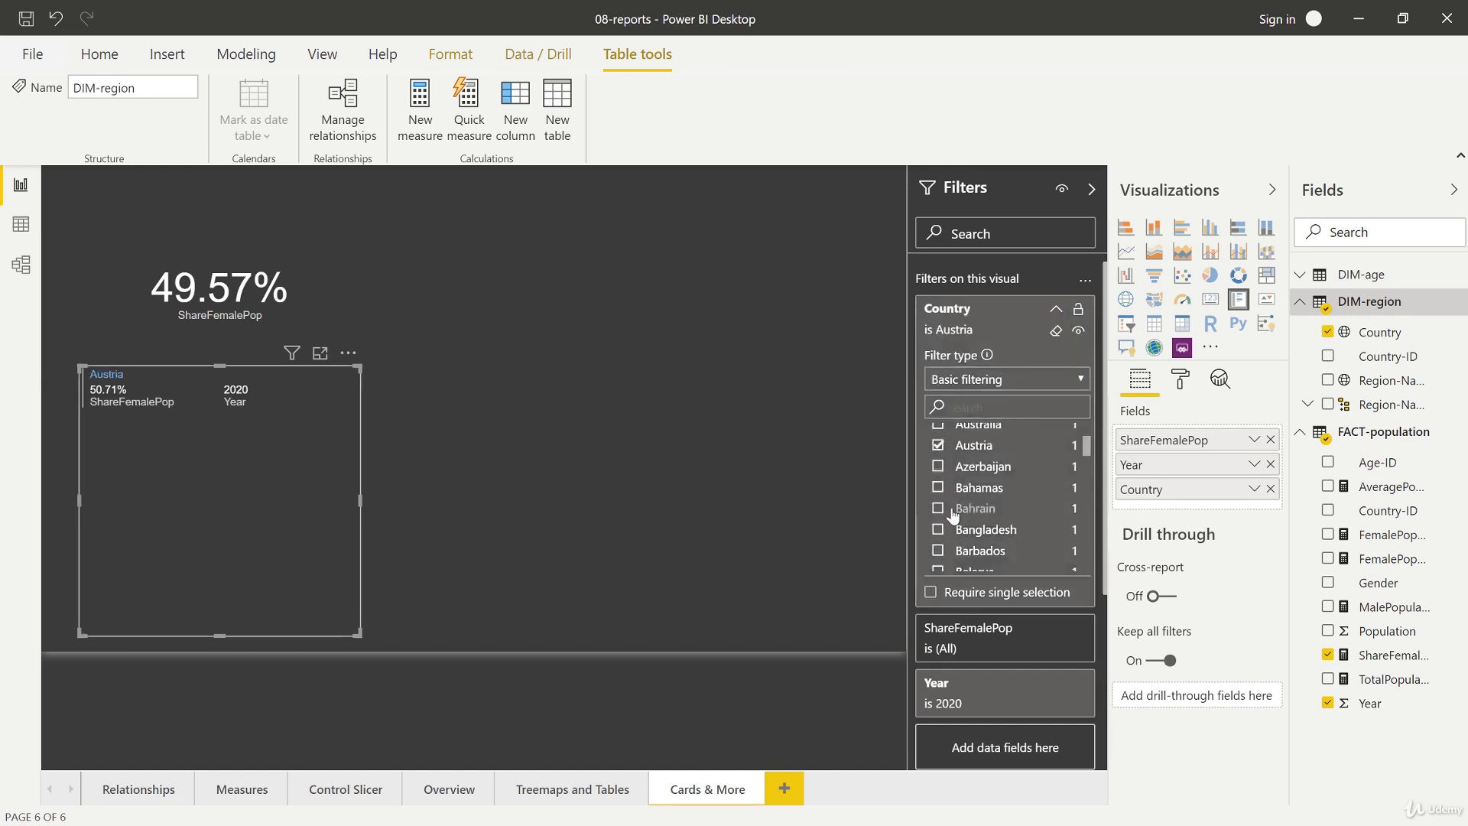
pyautogui.scroll(-3, 942, 466)
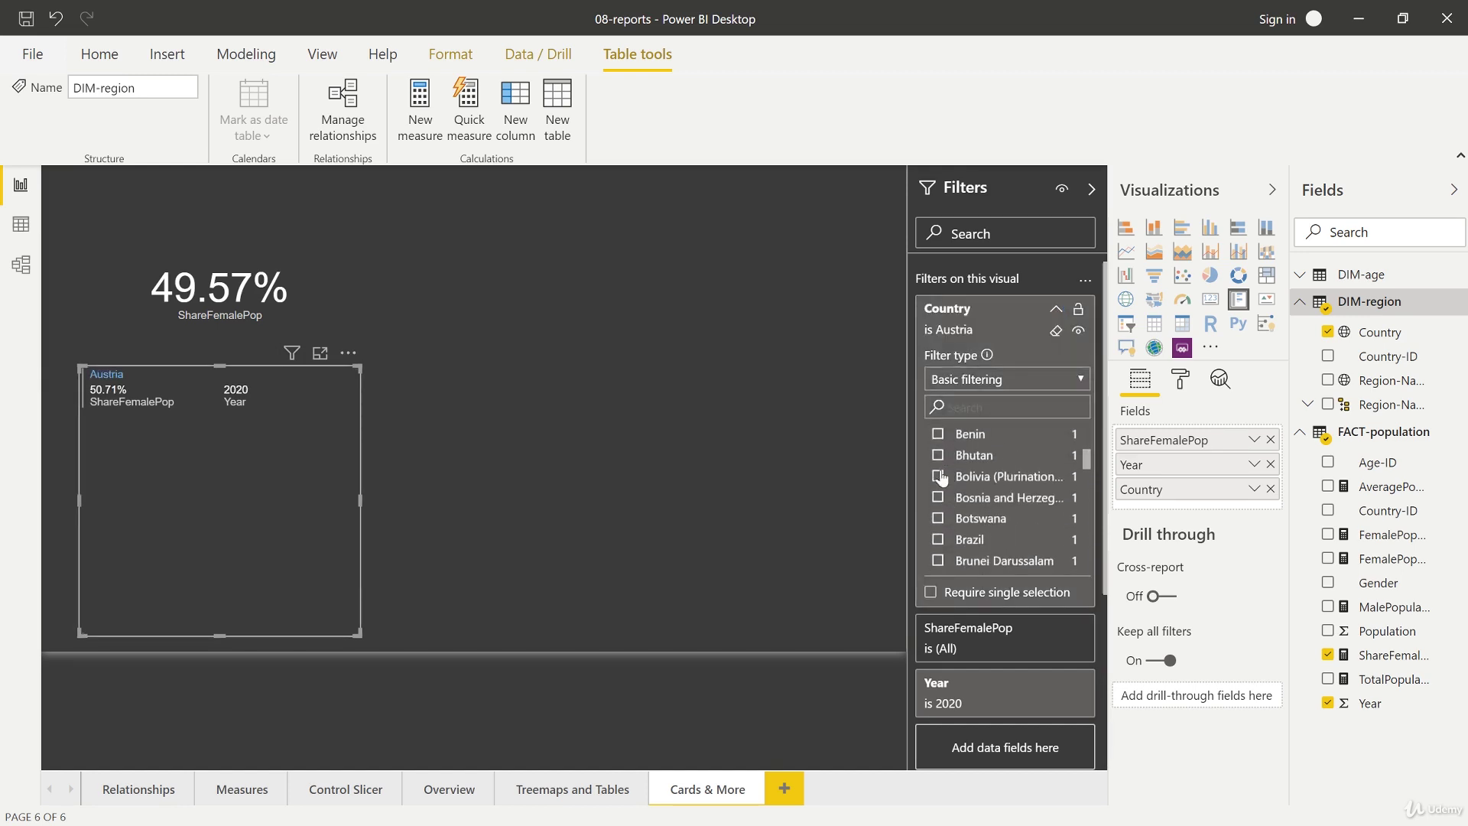
pyautogui.click(938, 539)
pyautogui.scroll(-3, 964, 527)
pyautogui.scroll(-3, 965, 528)
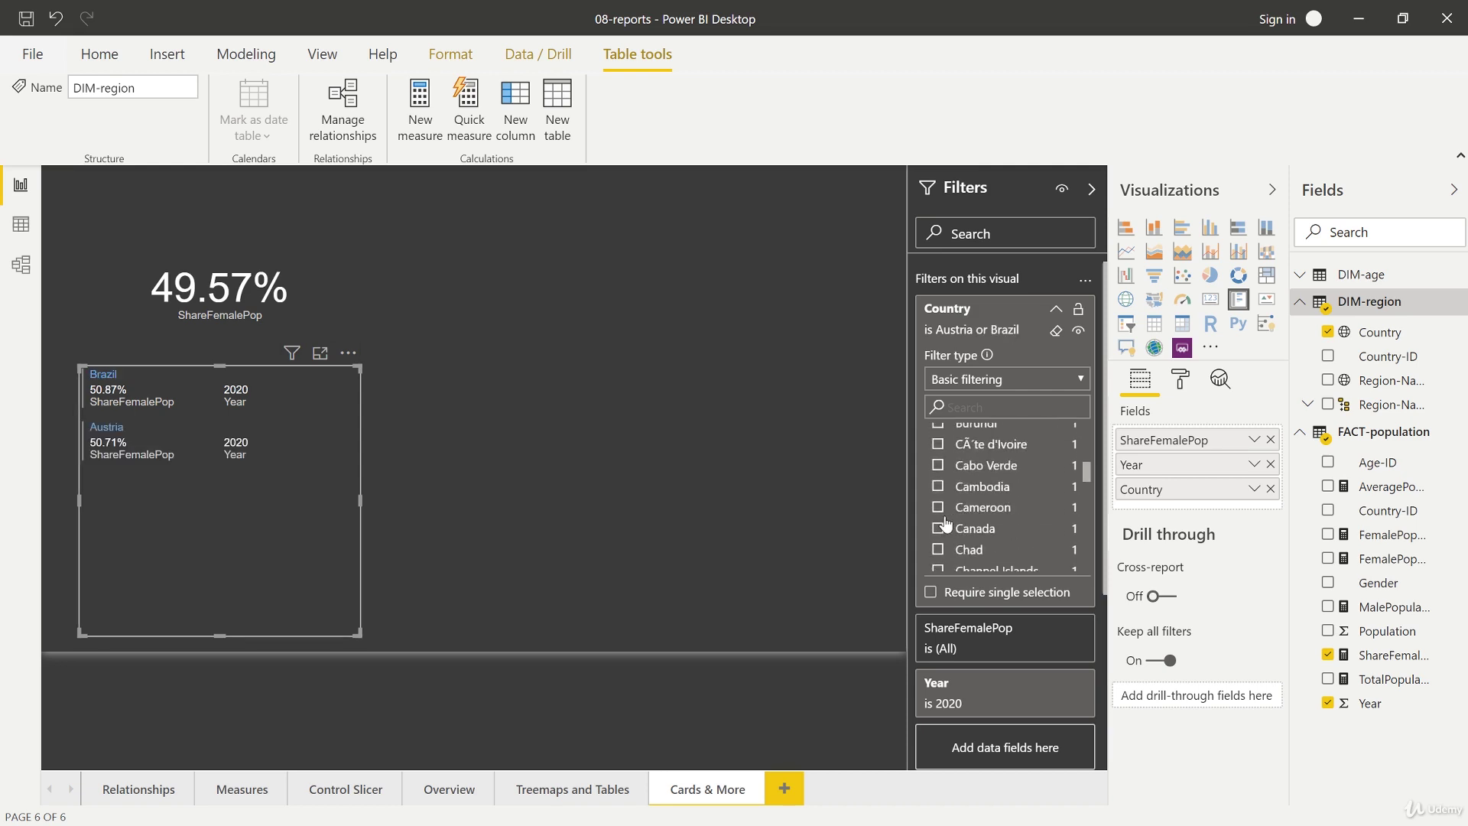
pyautogui.click(939, 528)
pyautogui.scroll(-3, 942, 533)
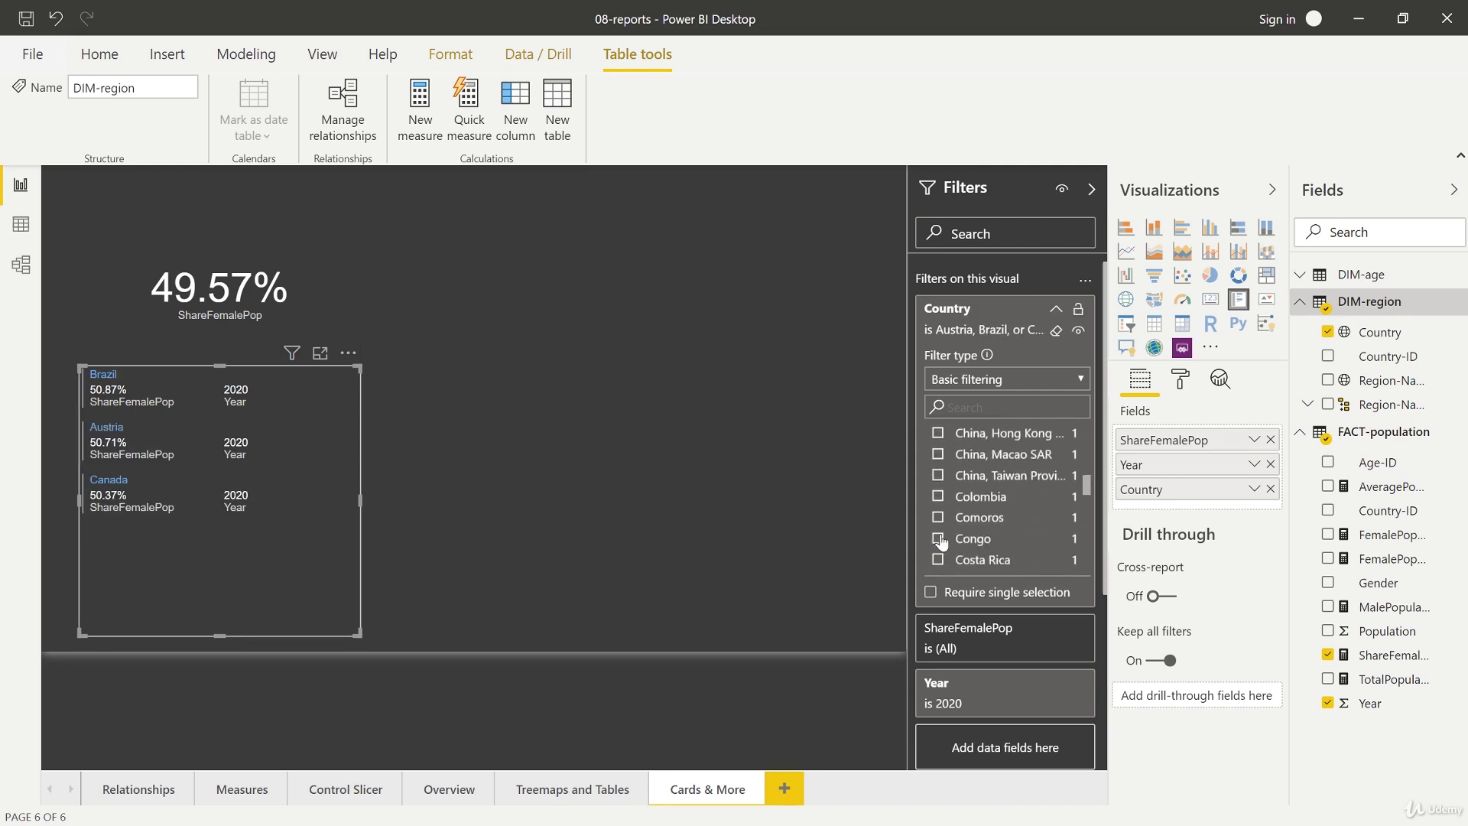
pyautogui.scroll(-3, 939, 546)
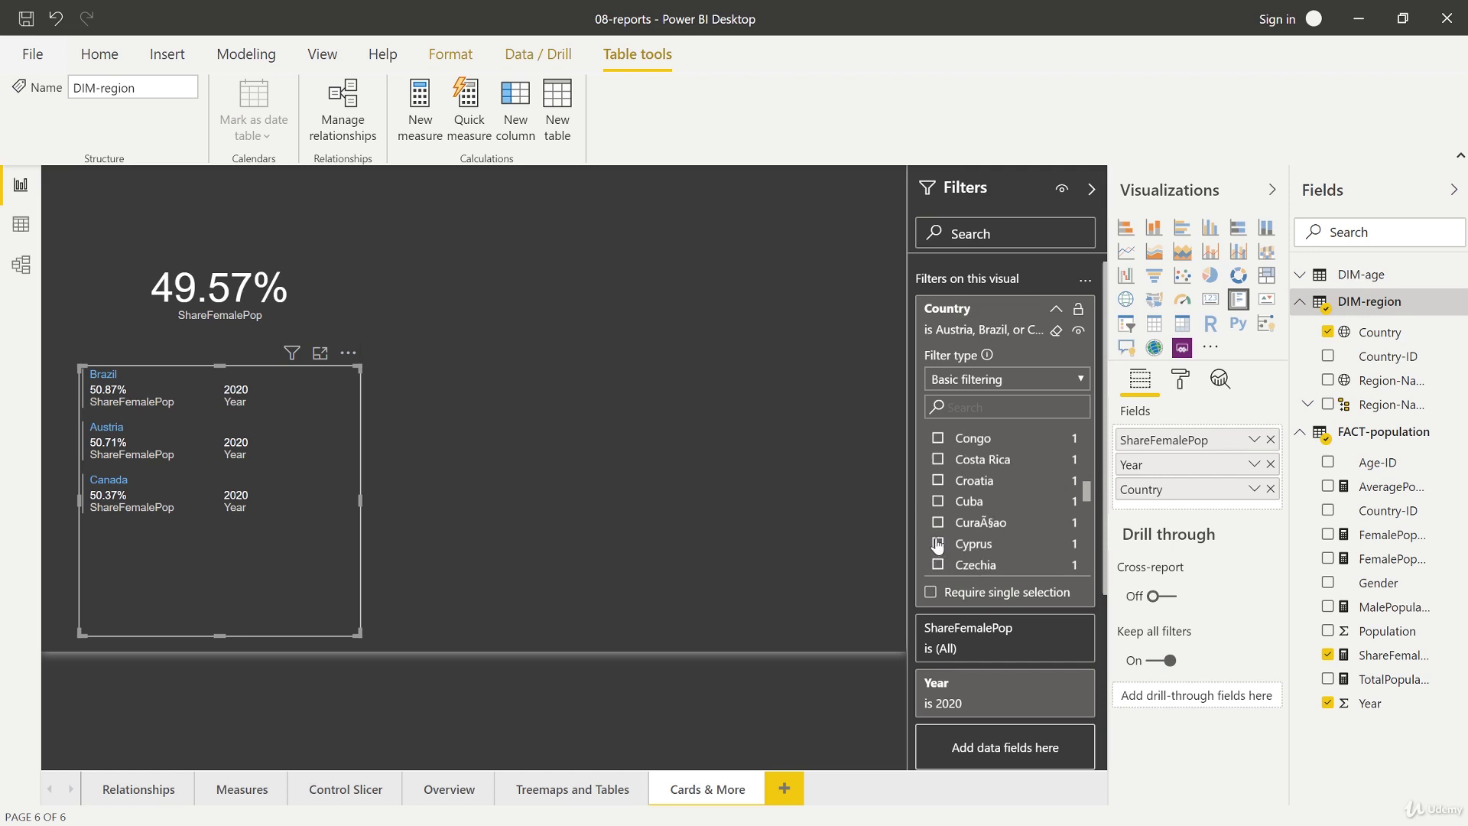
pyautogui.click(938, 460)
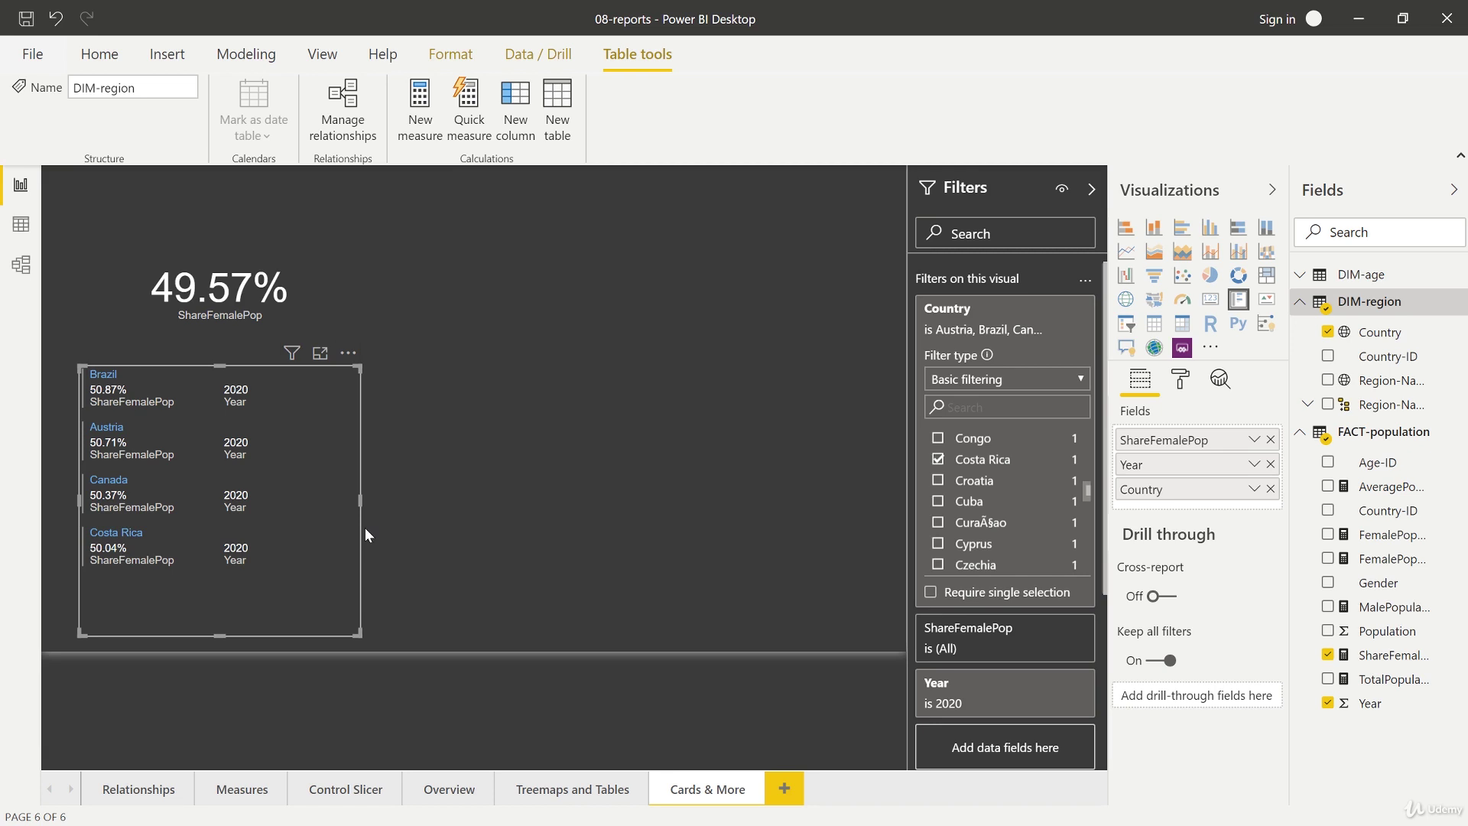
pyautogui.click(426, 513)
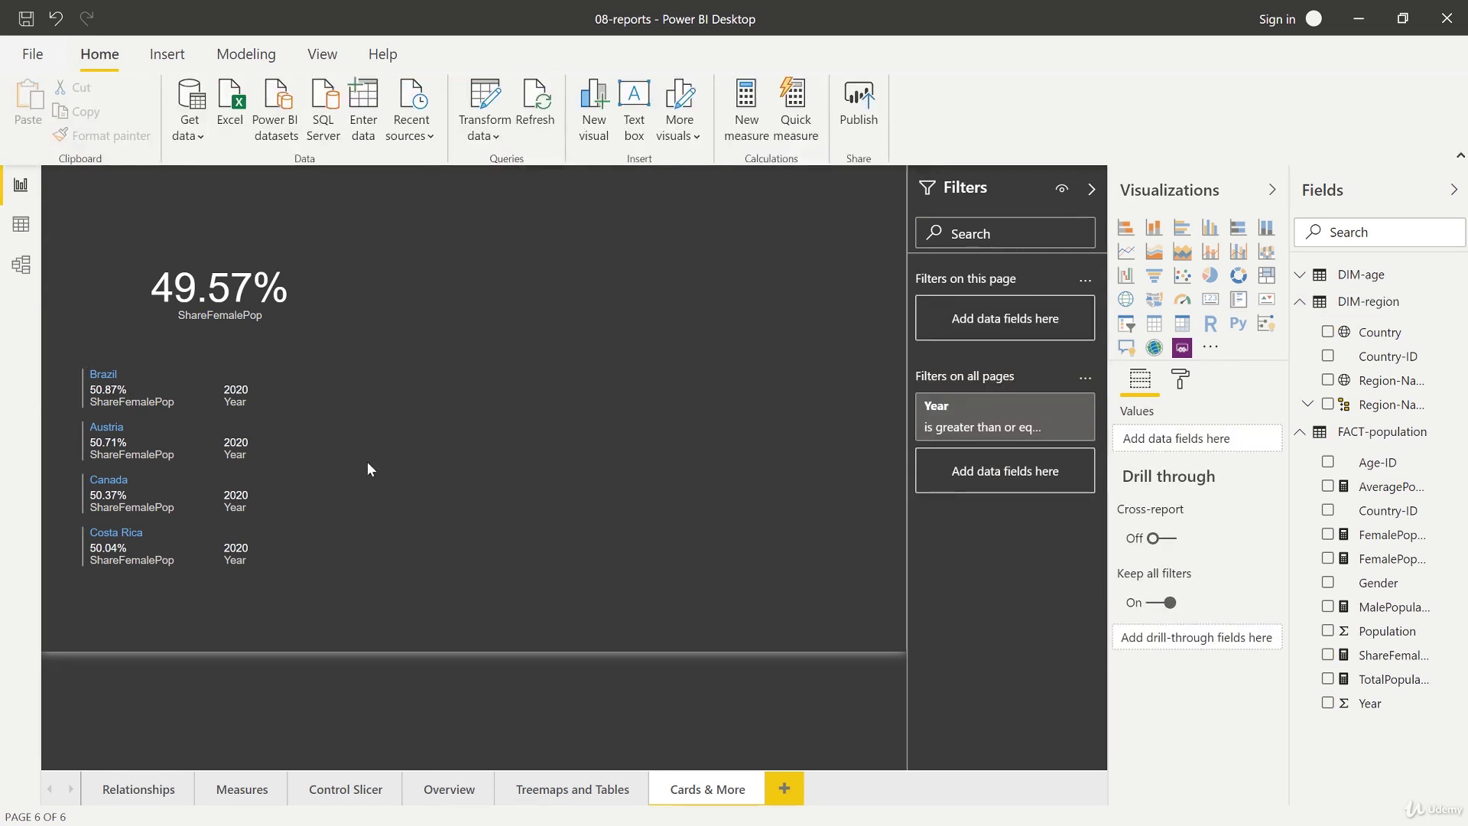